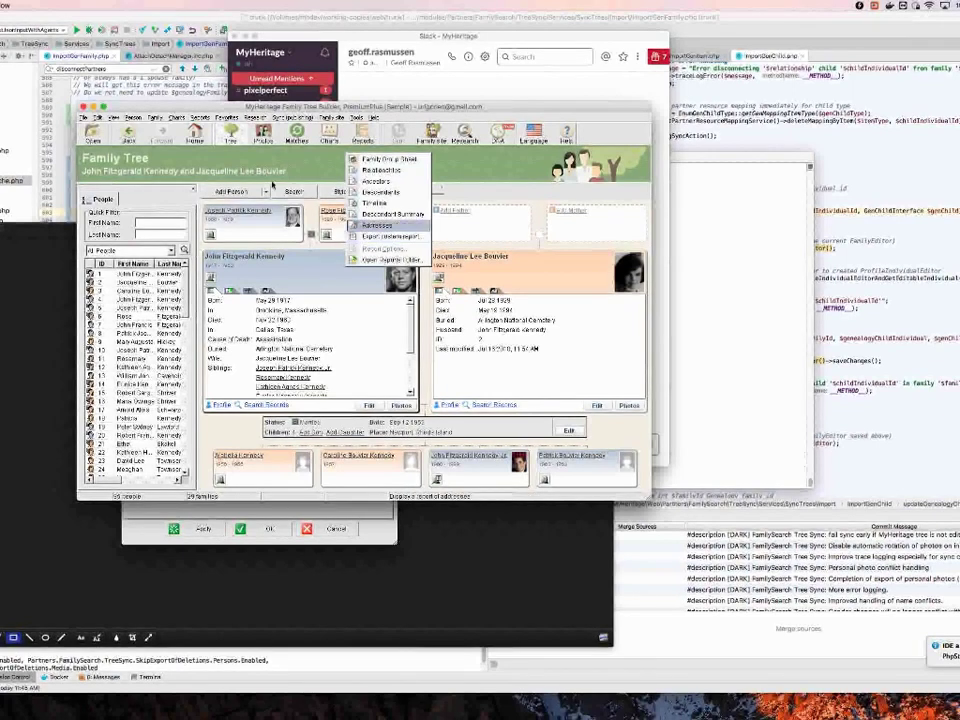
Step: Open the GEDCOM export wizard for the Kennedy sample project and dismiss it without exporting
{"action": "left_click", "coordinate": [84, 118]}
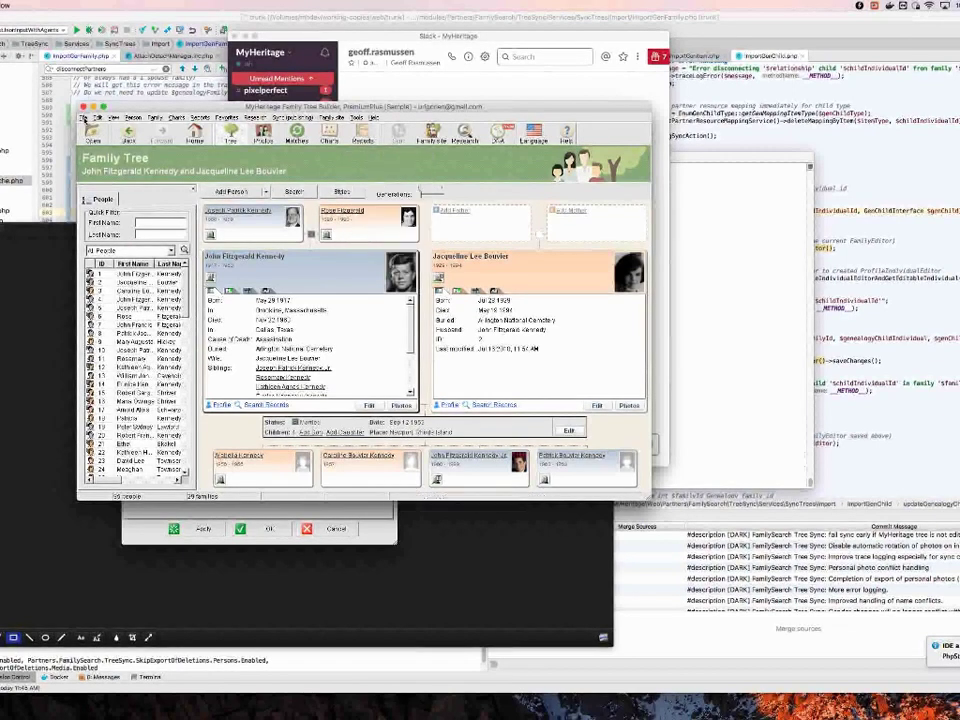
{"action": "left_click", "coordinate": [84, 118]}
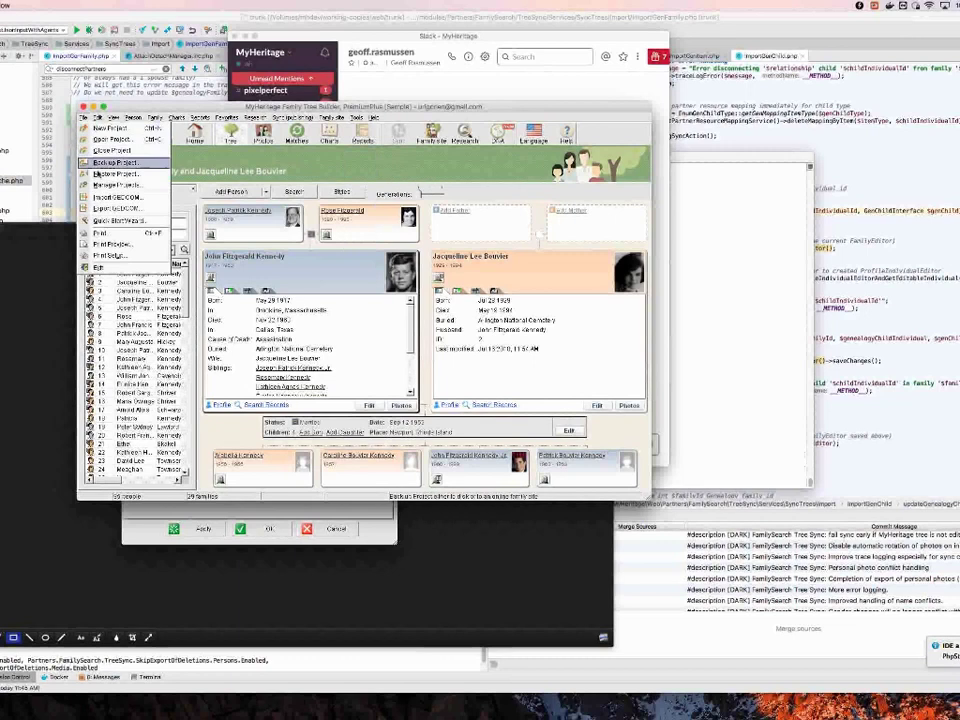
{"action": "left_click", "coordinate": [118, 208]}
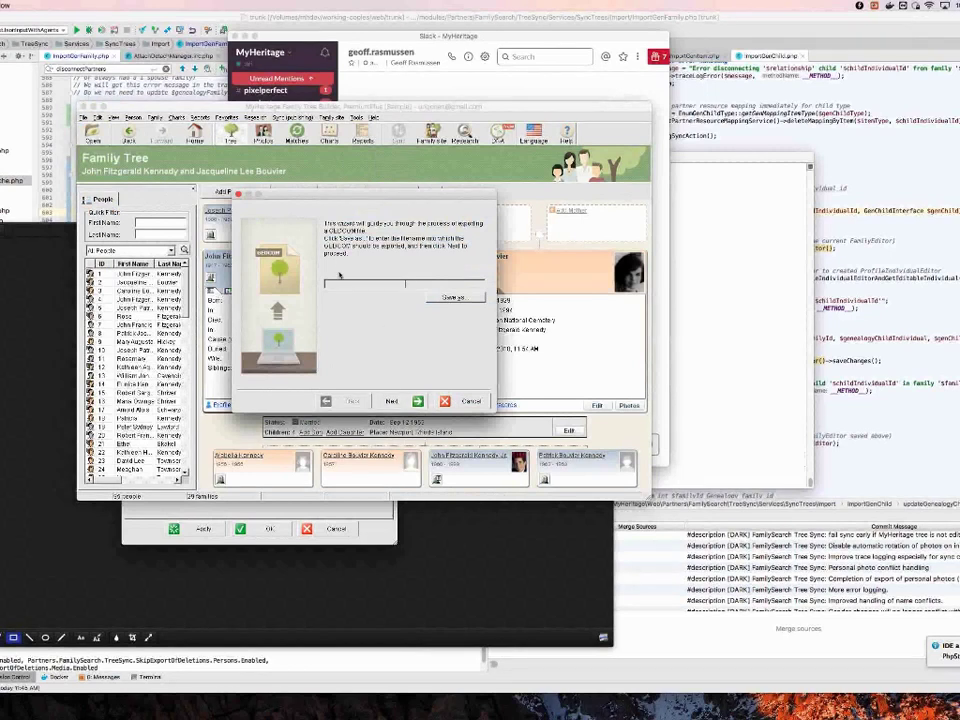
{"action": "left_click", "coordinate": [455, 402]}
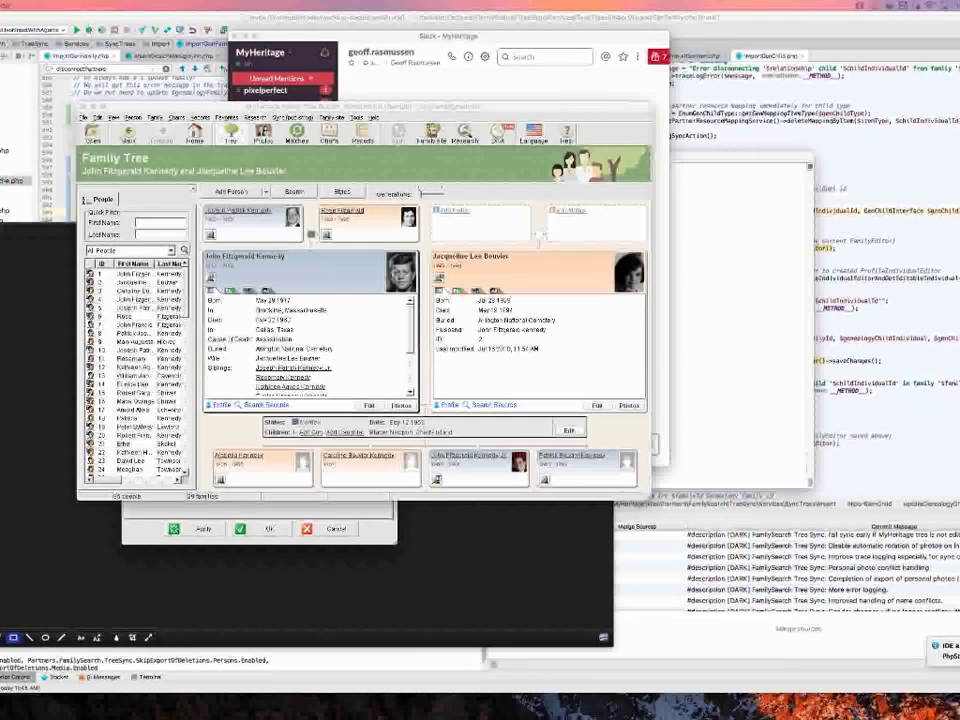
Step: Switch to the MyHeritage family site in the browser, reposition its window and enlarge it
{"action": "left_click_drag", "start_coordinate": [795, 64], "coordinate": [285, 96]}
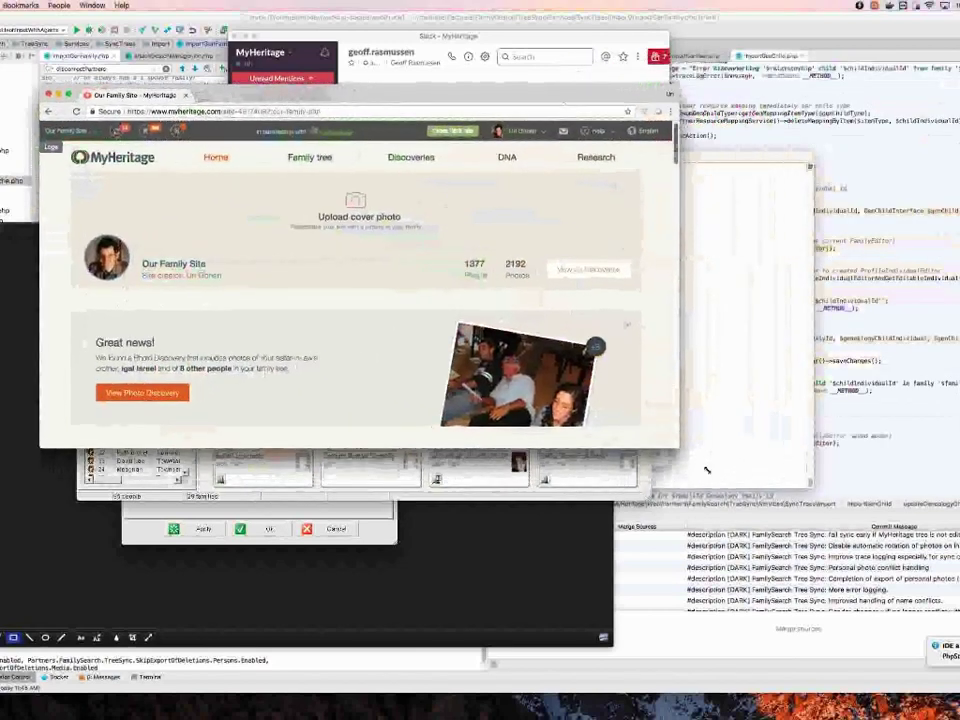
{"action": "left_click_drag", "start_coordinate": [678, 447], "coordinate": [804, 566]}
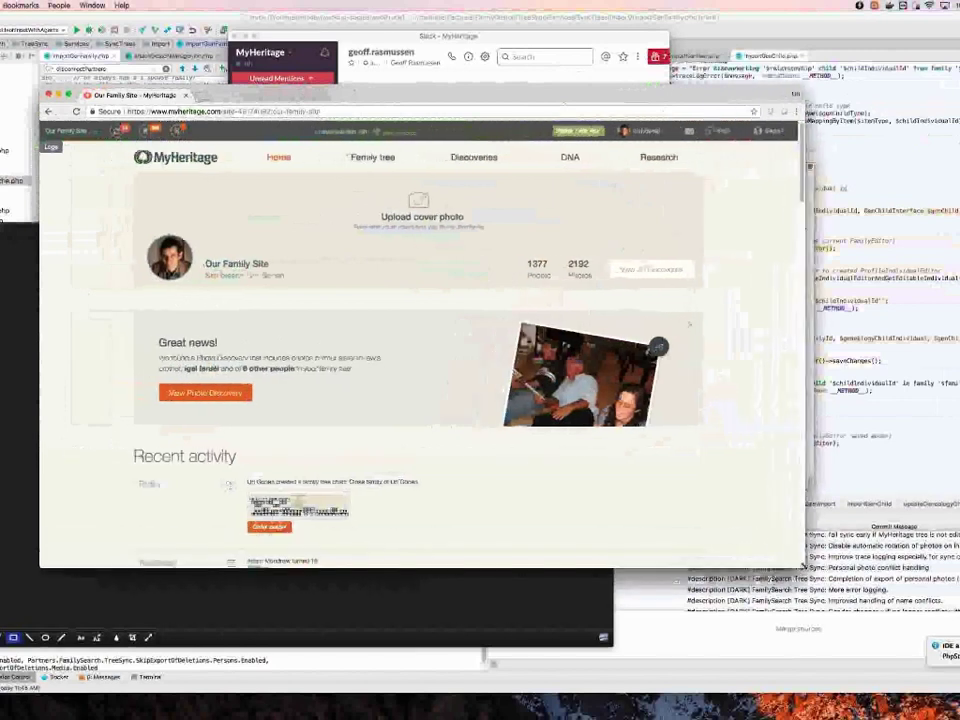
{"action": "mouse_move", "coordinate": [382, 163]}
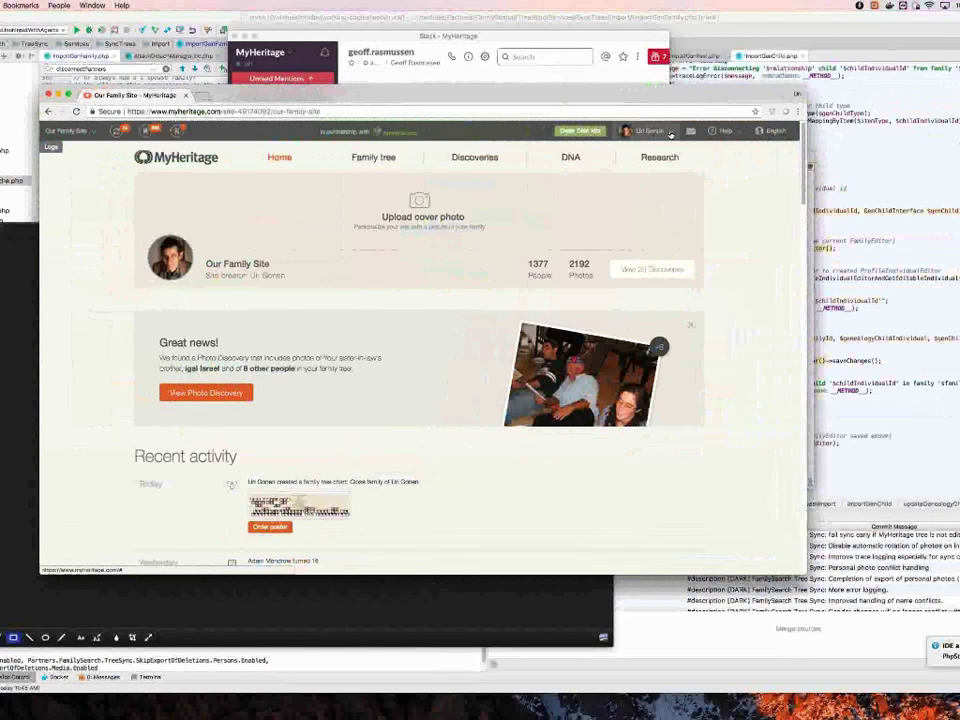
Step: Open the account's privacy settings and view the Access and Content options for Our Family Site
{"action": "mouse_move", "coordinate": [670, 134]}
{"action": "left_click", "coordinate": [633, 234]}
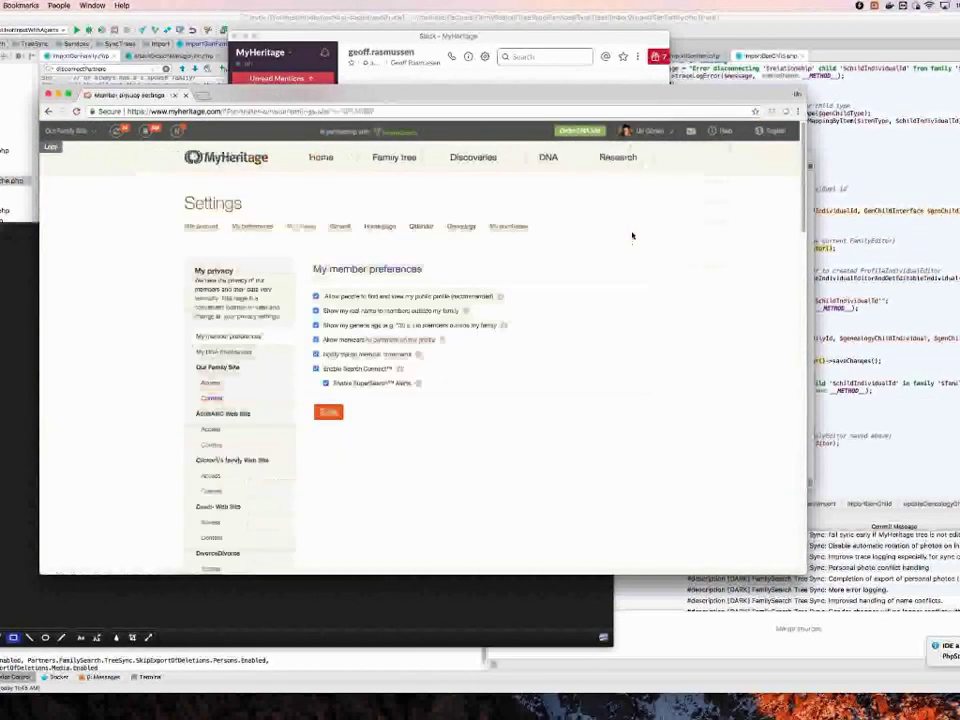
{"action": "scroll", "coordinate": [241, 453], "scroll_direction": "down", "scroll_amount": 2}
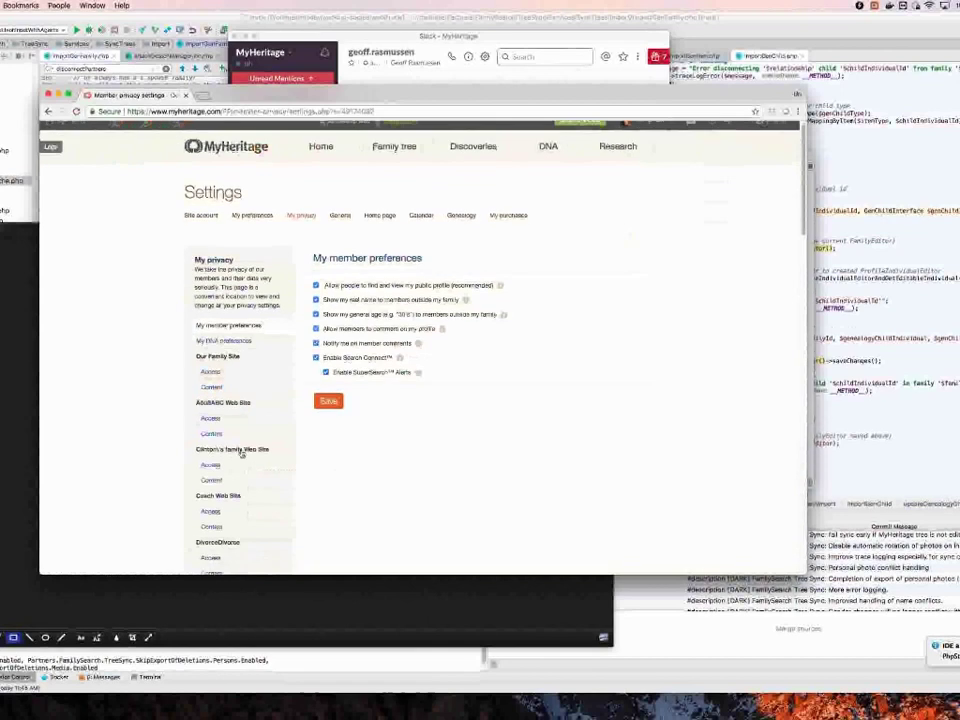
{"action": "left_click", "coordinate": [210, 316]}
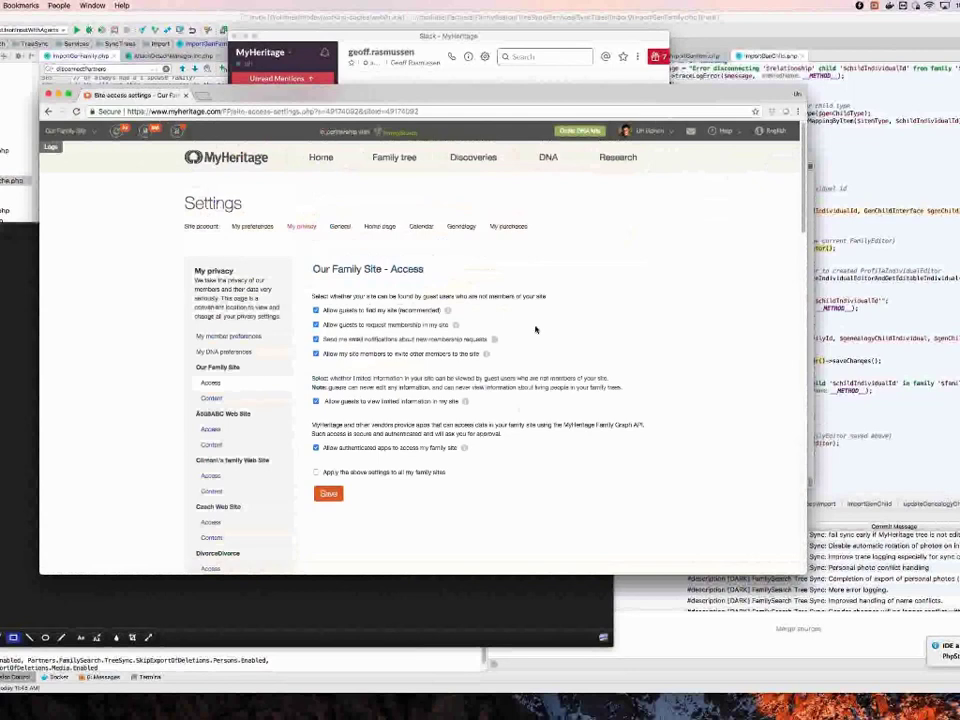
{"action": "left_click", "coordinate": [212, 399]}
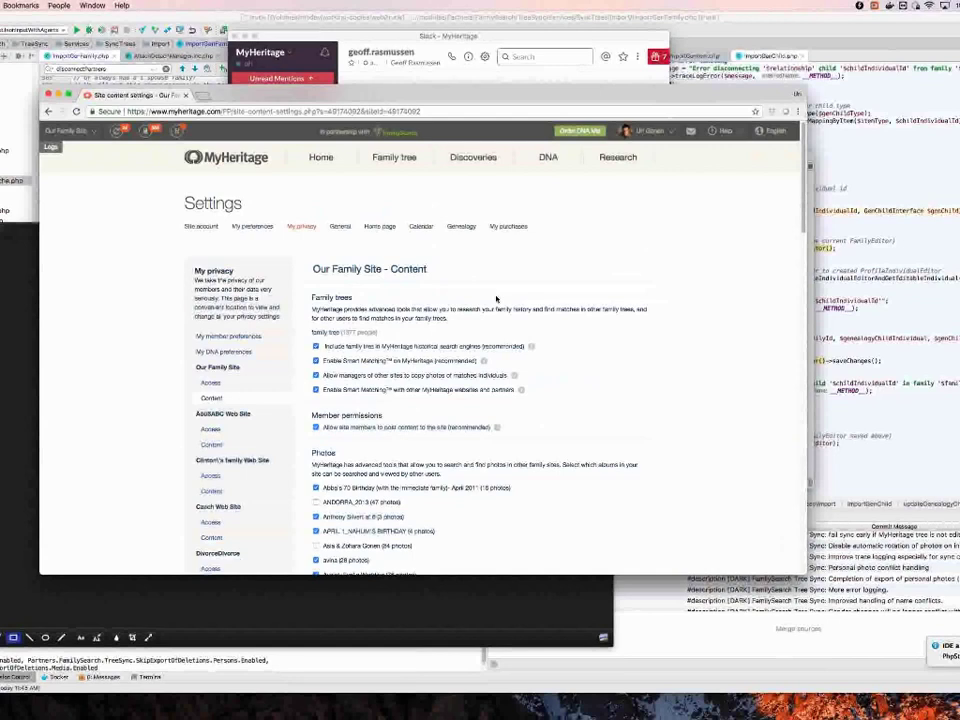
Step: Open the site members list of Our Family Site and look through the members and their status
{"action": "mouse_move", "coordinate": [370, 165]}
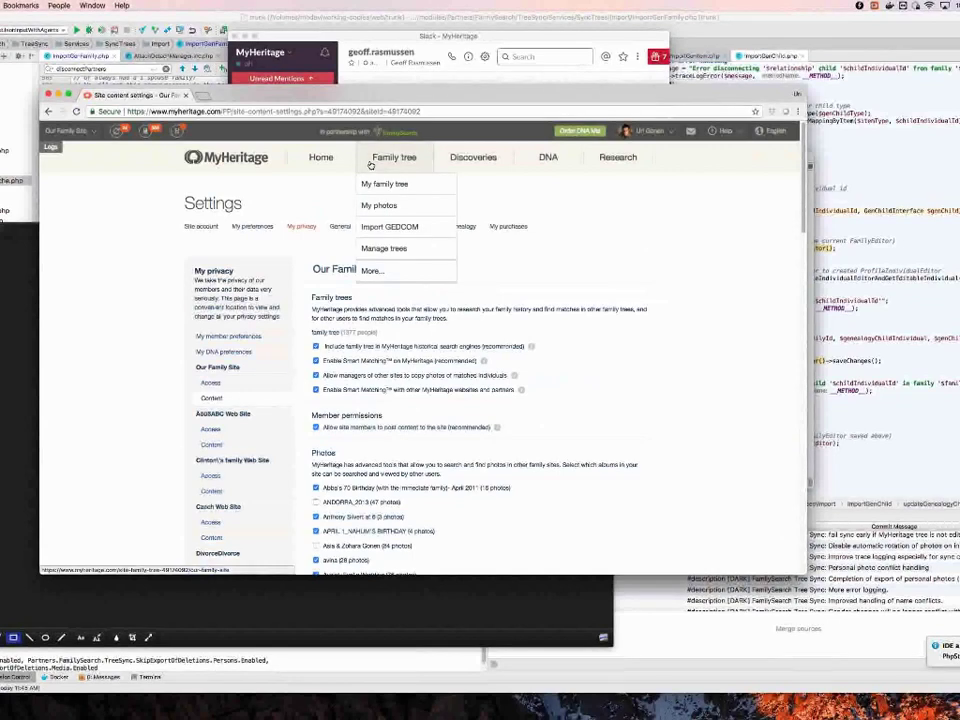
{"action": "mouse_move", "coordinate": [339, 163]}
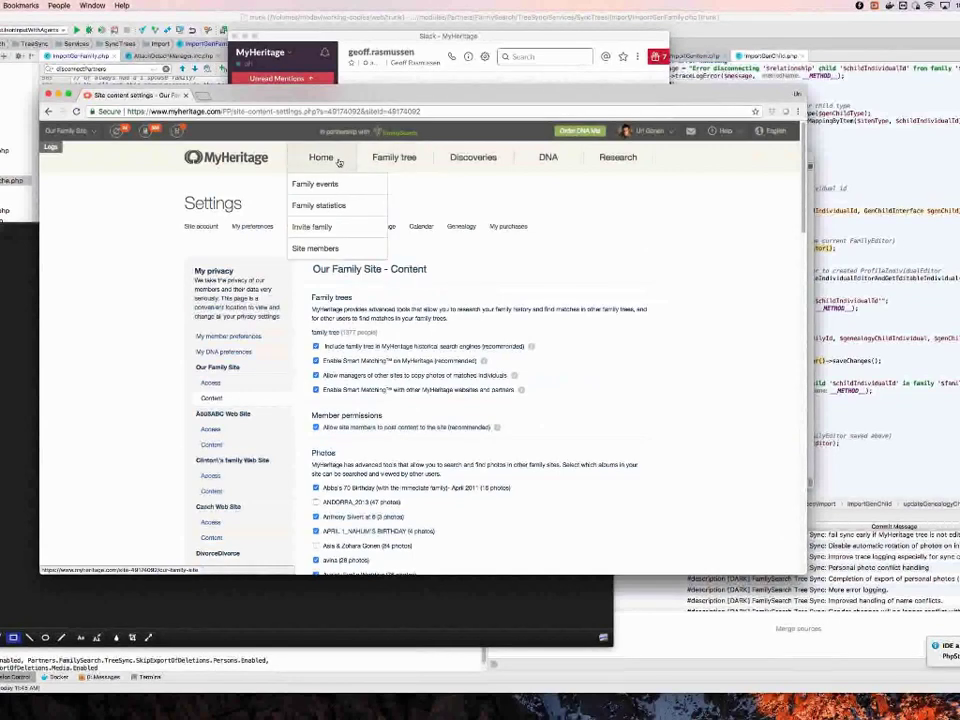
{"action": "left_click", "coordinate": [316, 249]}
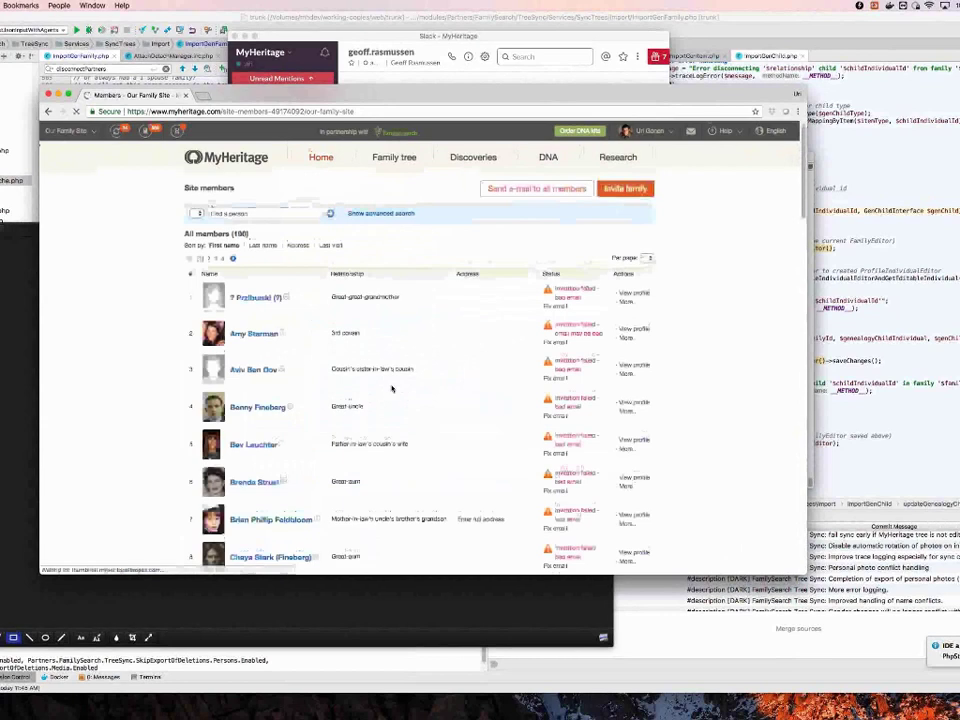
{"action": "scroll", "coordinate": [392, 388], "scroll_direction": "down", "scroll_amount": 10}
{"action": "scroll", "coordinate": [391, 388], "scroll_direction": "down", "scroll_amount": 5}
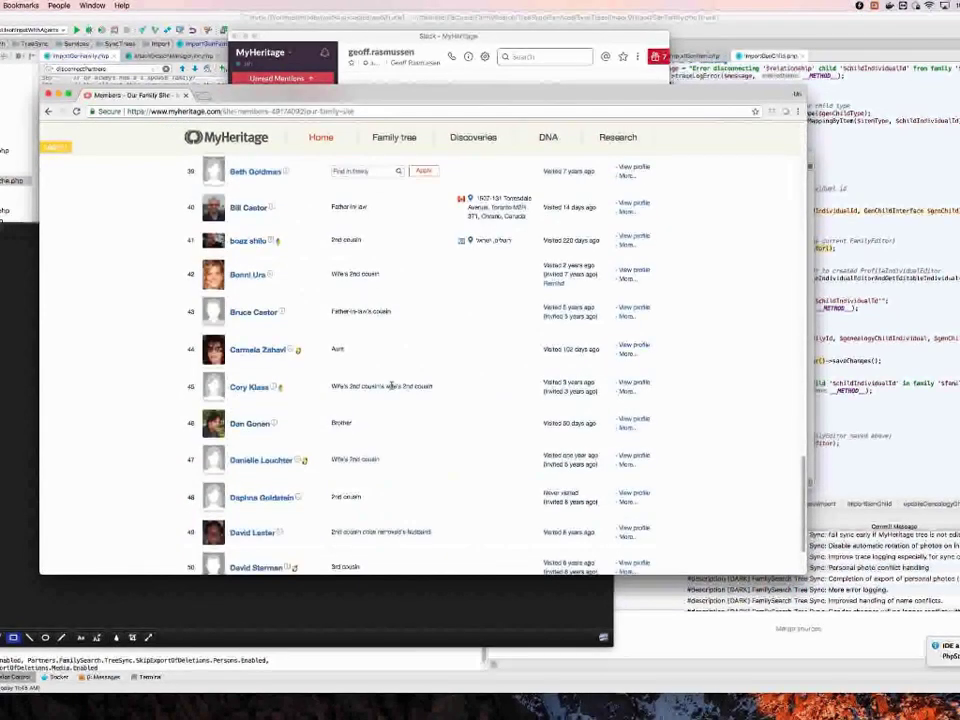
{"action": "scroll", "coordinate": [391, 388], "scroll_direction": "down", "scroll_amount": 3}
{"action": "scroll", "coordinate": [391, 388], "scroll_direction": "up", "scroll_amount": 12}
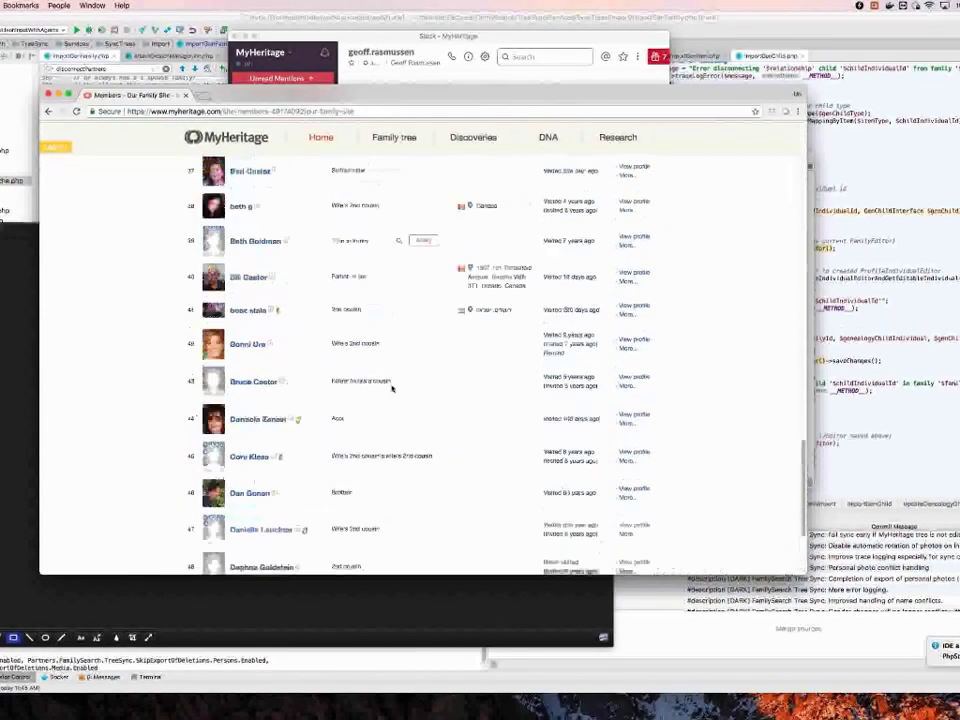
{"action": "scroll", "coordinate": [391, 388], "scroll_direction": "up", "scroll_amount": 5}
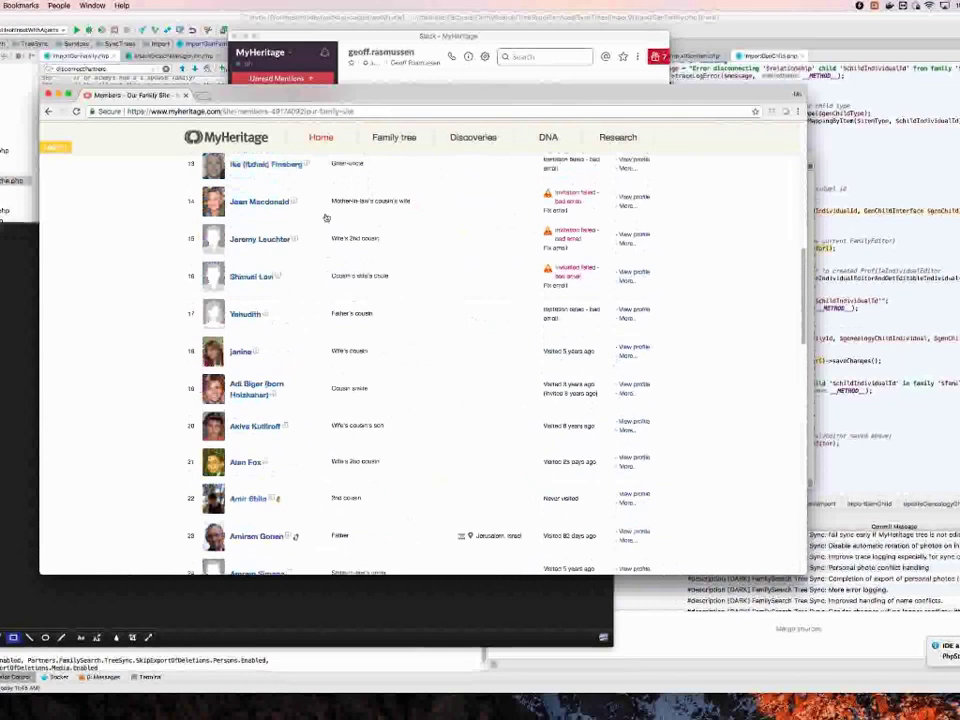
{"action": "scroll", "coordinate": [325, 217], "scroll_direction": "up", "scroll_amount": 10}
Step: Open the online family tree and go from it to the pending Record Matches by source
{"action": "mouse_move", "coordinate": [394, 157]}
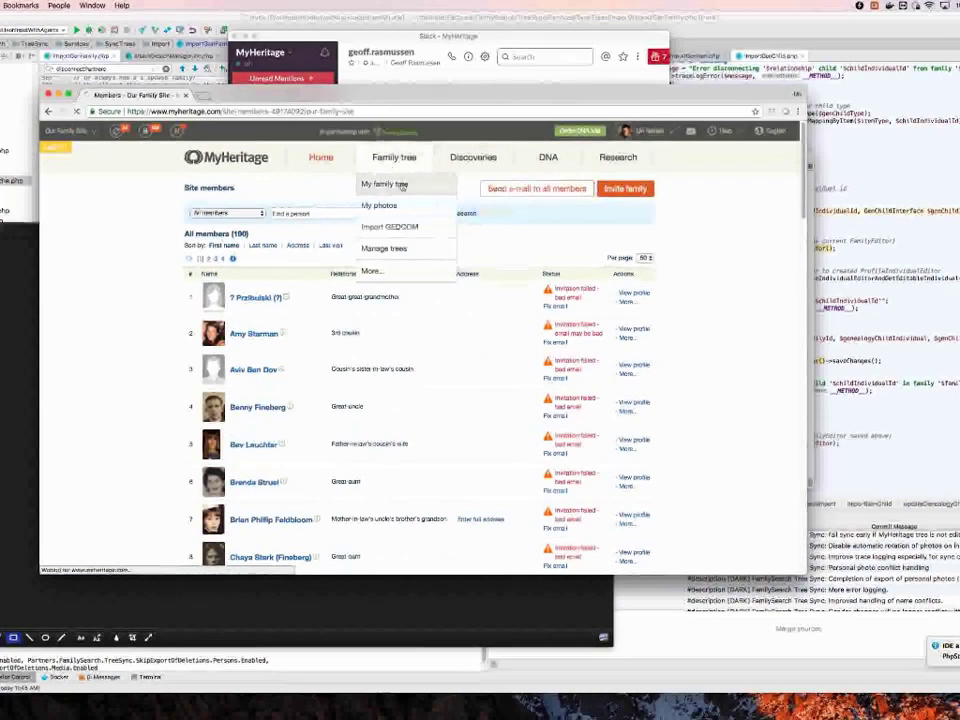
{"action": "left_click", "coordinate": [402, 185]}
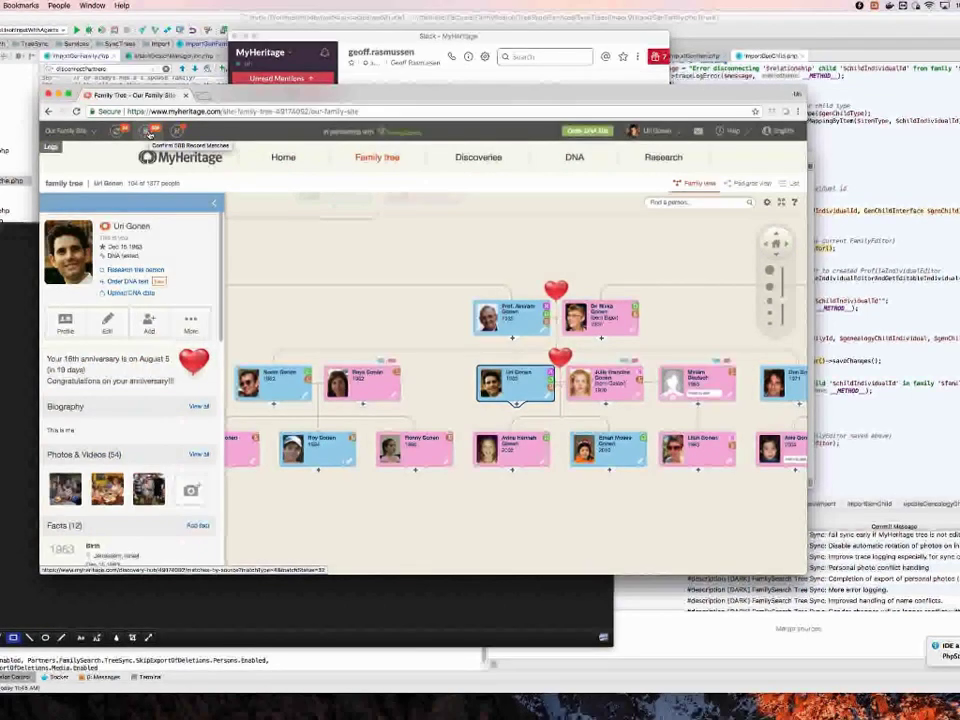
{"action": "left_click", "coordinate": [148, 133]}
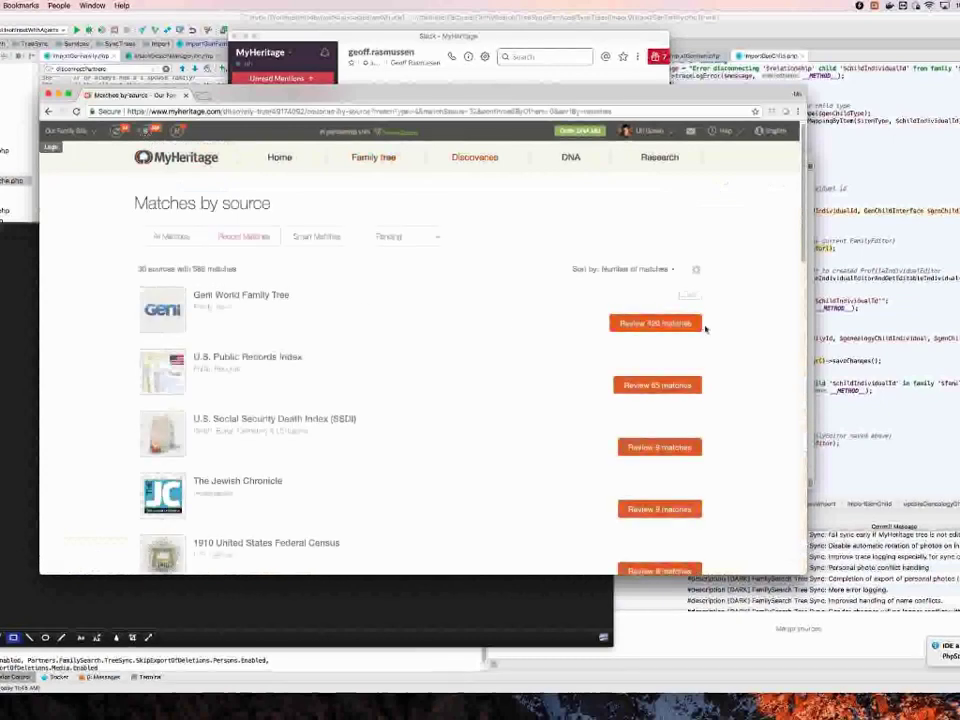
Step: Show all pending matches by people and open the person search for that list
{"action": "mouse_move", "coordinate": [474, 157]}
{"action": "left_click", "coordinate": [462, 184]}
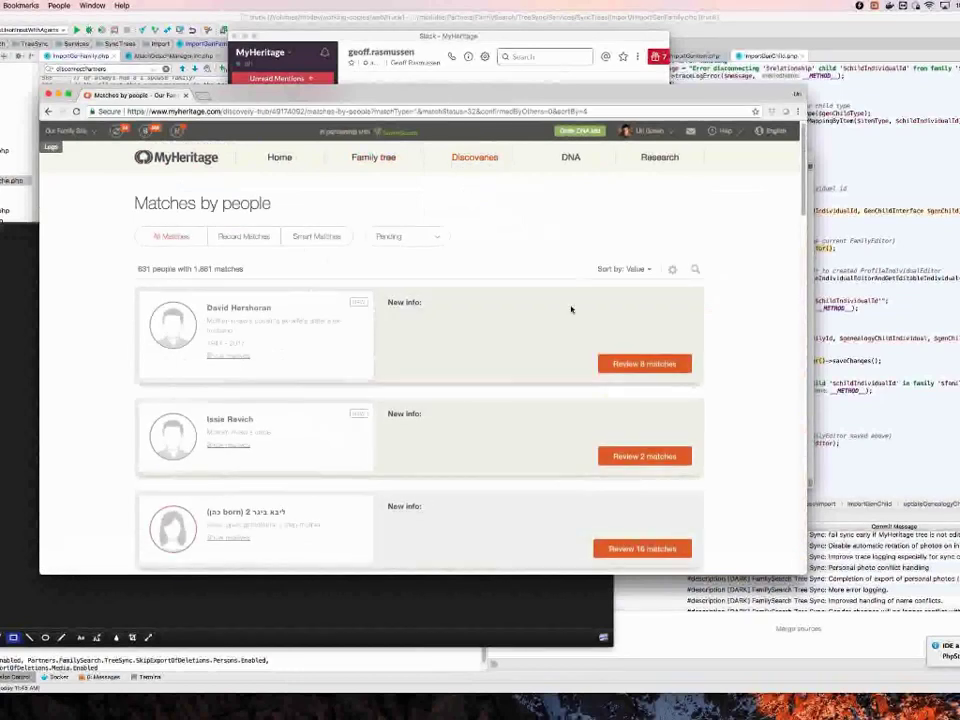
{"action": "left_click", "coordinate": [695, 270]}
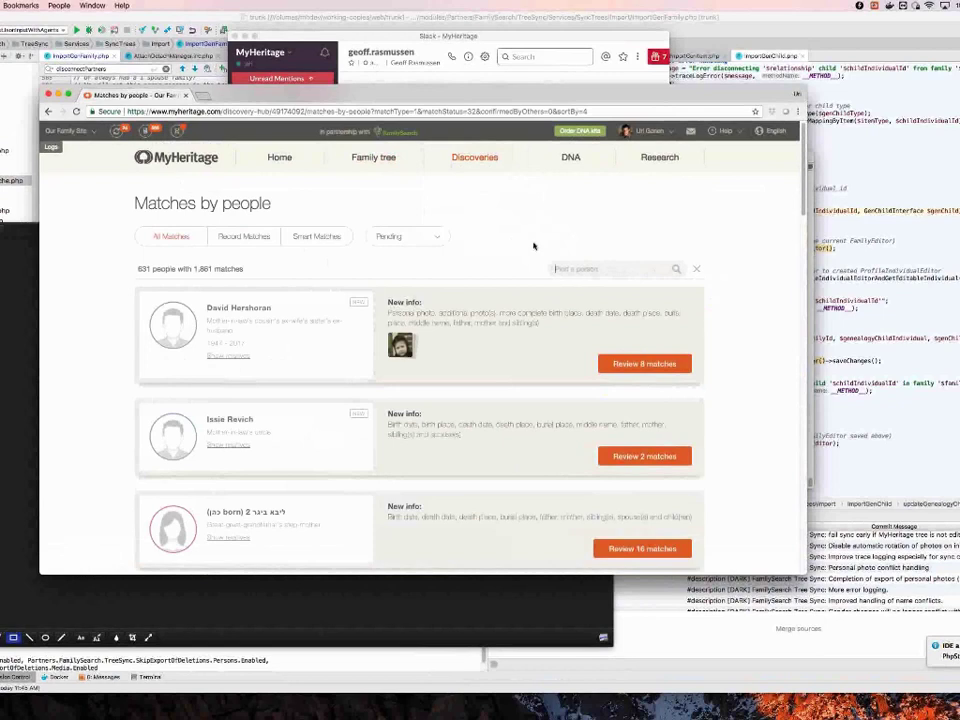
Step: Return to the family tree and browse the ancestor branches up to the yellow Discovery card
{"action": "mouse_move", "coordinate": [374, 157]}
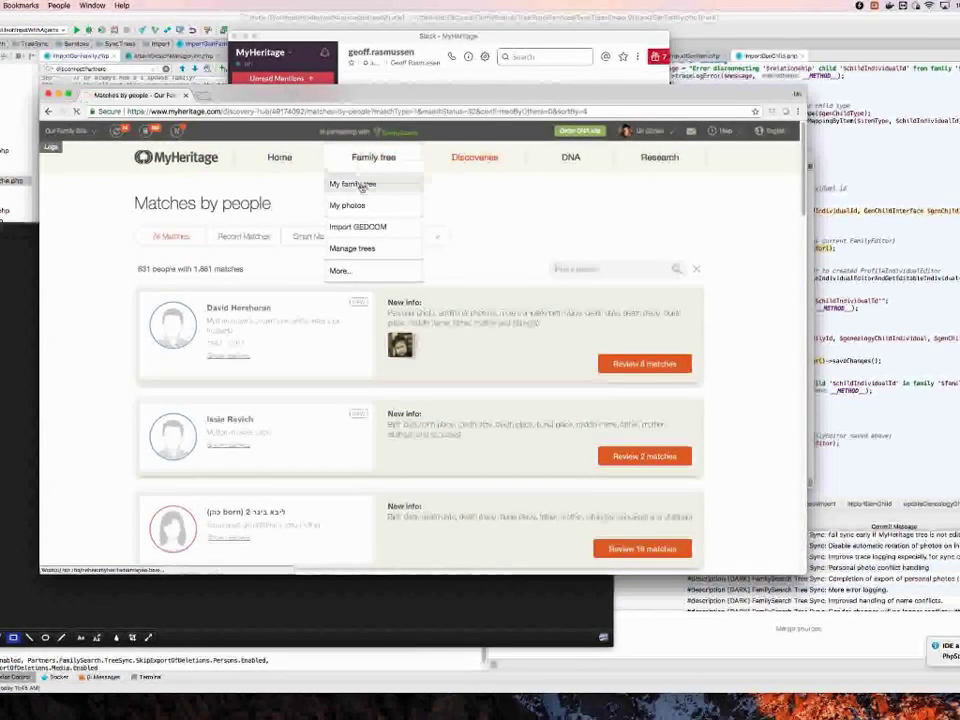
{"action": "left_click", "coordinate": [362, 186]}
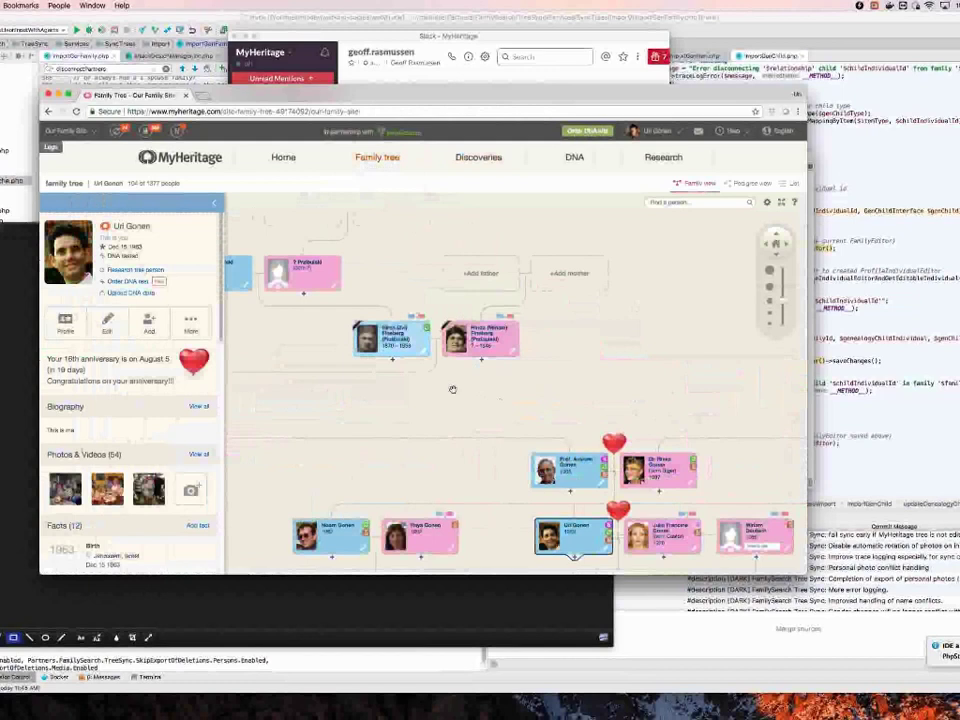
{"action": "left_click_drag", "start_coordinate": [519, 401], "coordinate": [375, 407]}
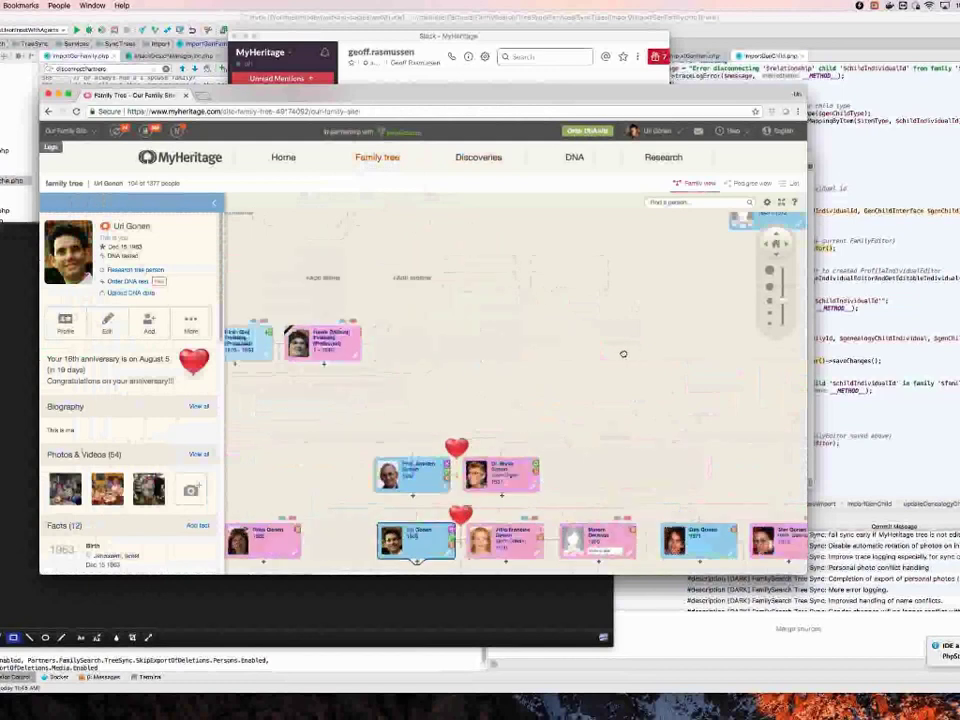
{"action": "left_click_drag", "start_coordinate": [624, 354], "coordinate": [448, 401]}
{"action": "left_click_drag", "start_coordinate": [617, 358], "coordinate": [385, 360]}
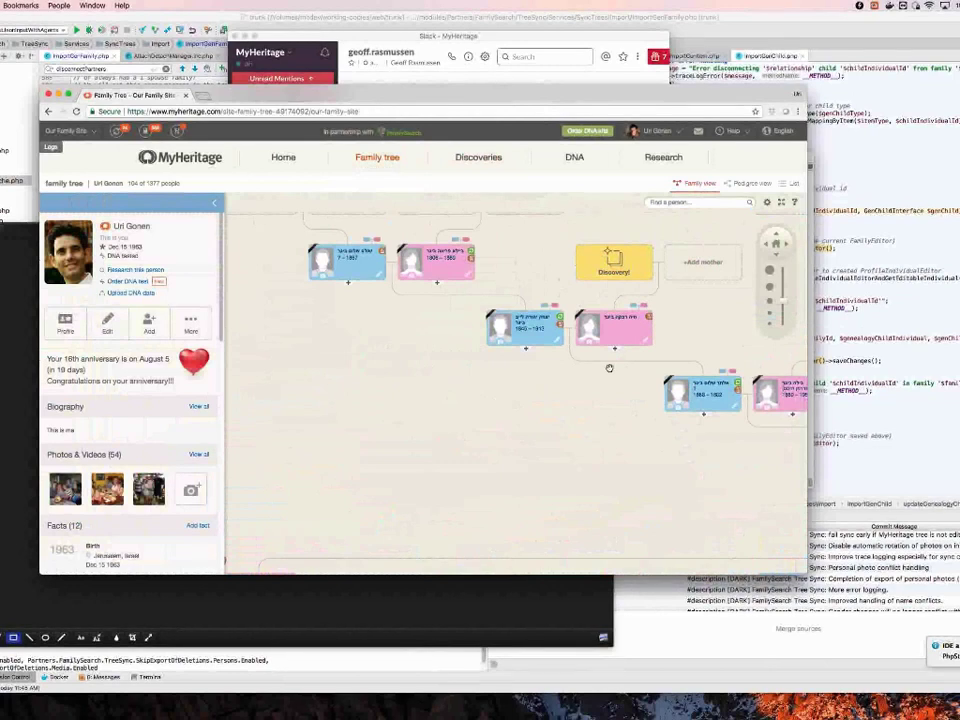
Step: Open the Discovery settings from the Record Matches by source and close them without applying changes
{"action": "left_click", "coordinate": [136, 133]}
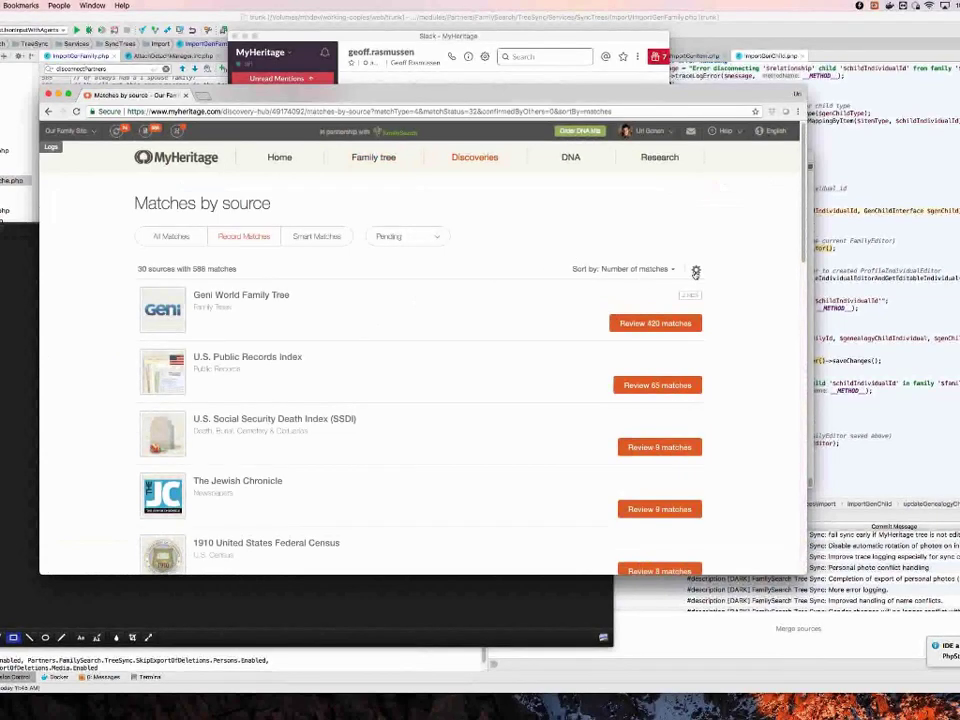
{"action": "left_click", "coordinate": [696, 272]}
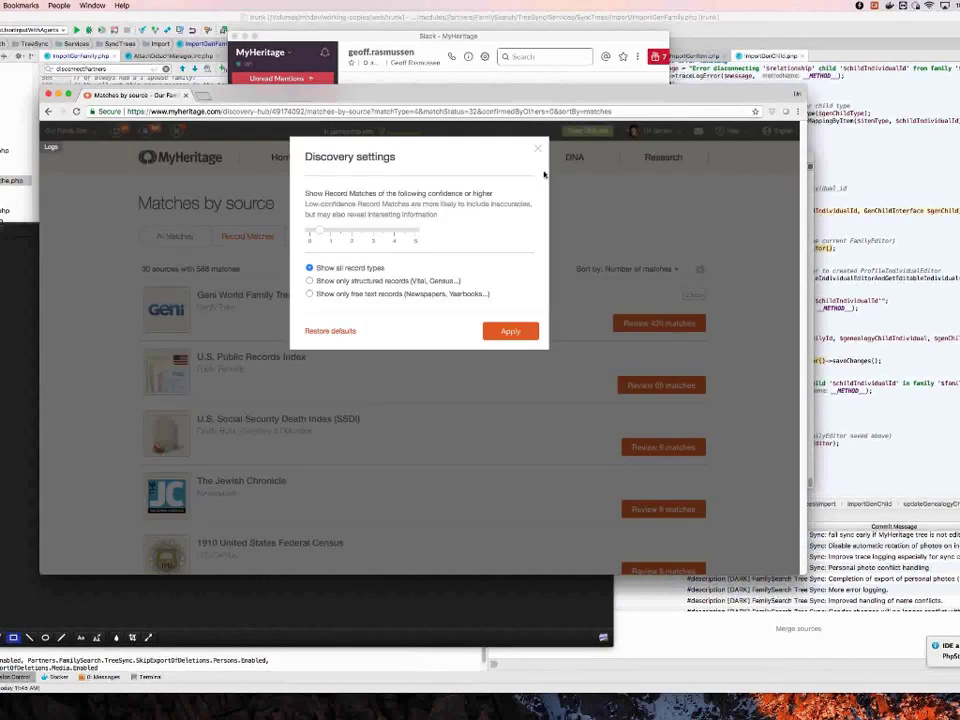
{"action": "left_click", "coordinate": [538, 150]}
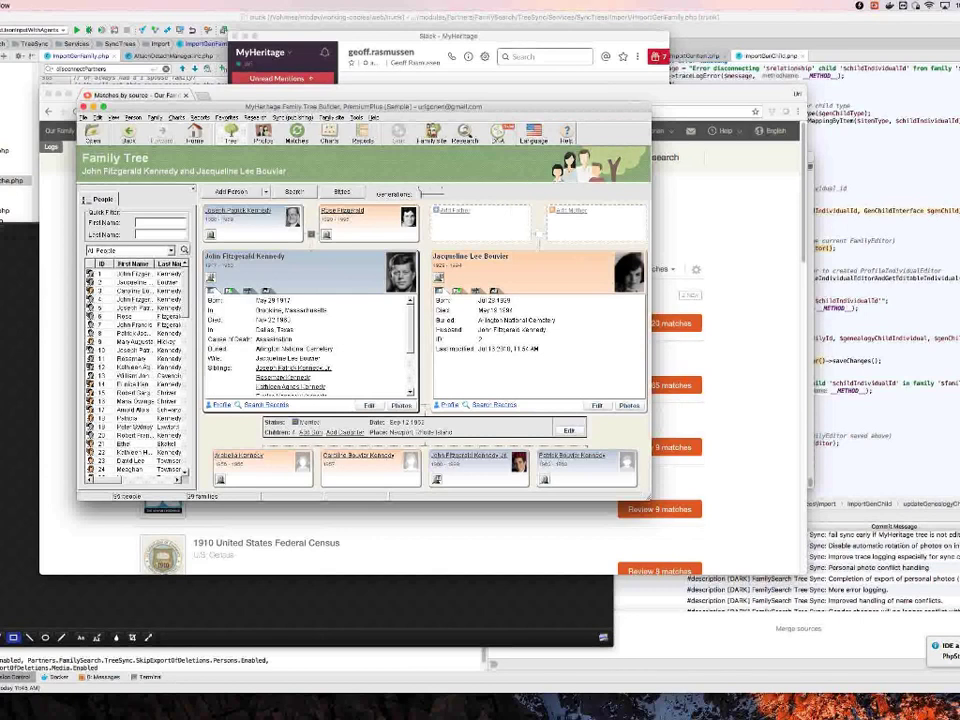
Step: Return to the browser, switch to the Williams family site and open its page for managing family trees
{"action": "left_click", "coordinate": [741, 207]}
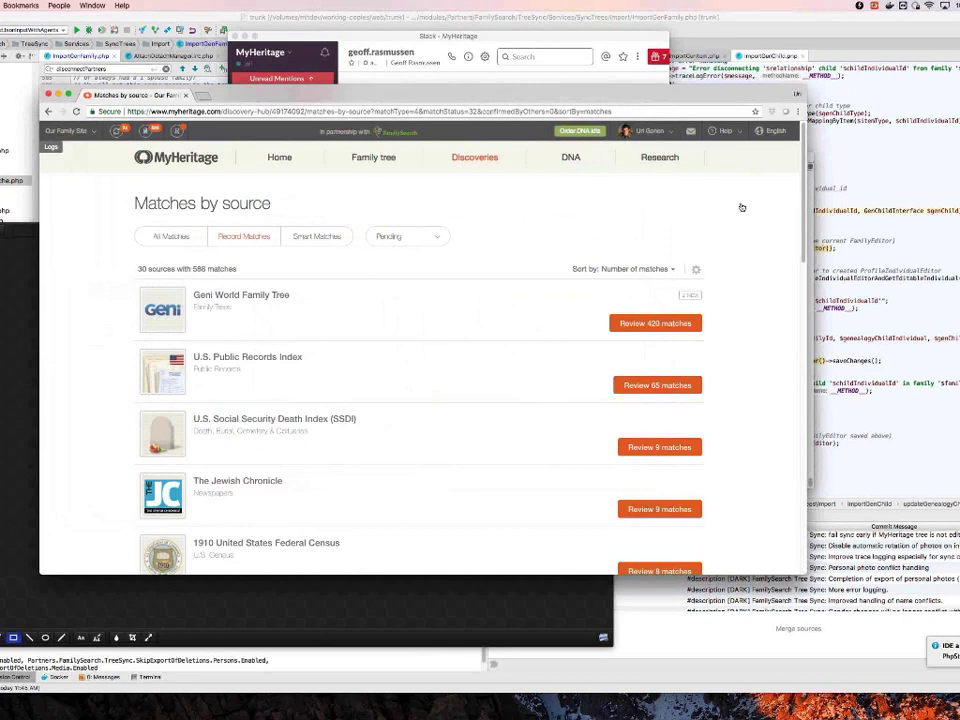
{"action": "mouse_move", "coordinate": [390, 160]}
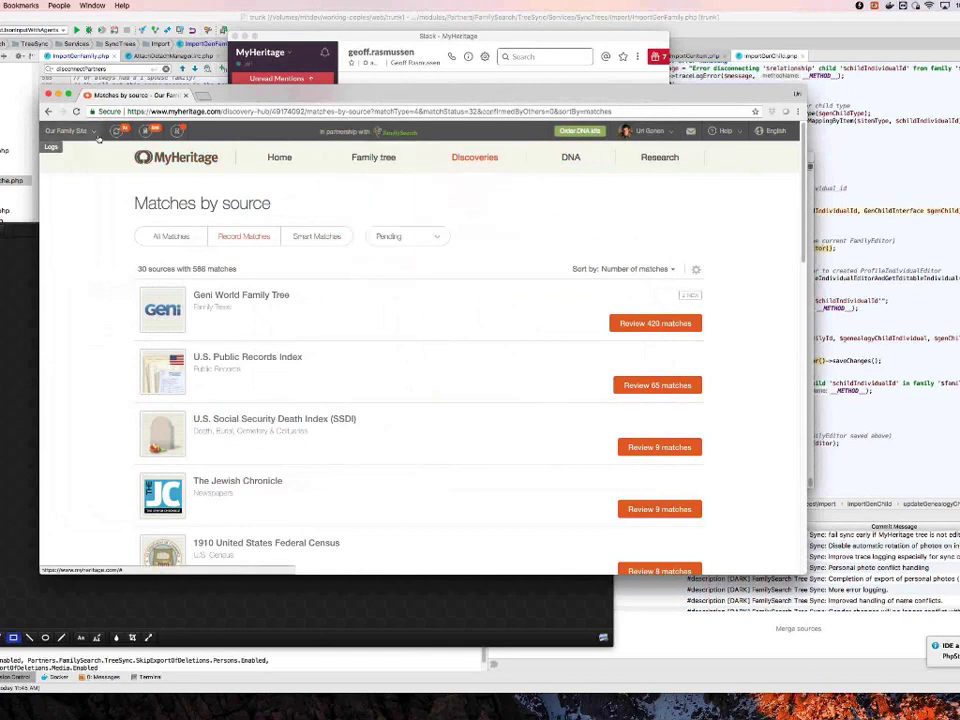
{"action": "left_click", "coordinate": [94, 134]}
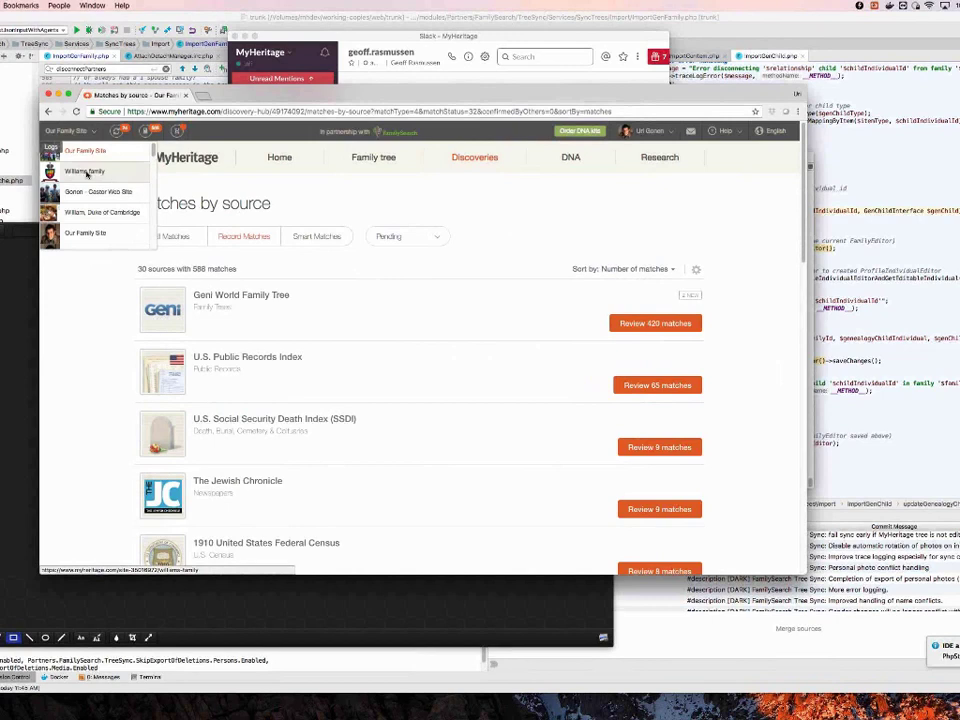
{"action": "left_click", "coordinate": [86, 173]}
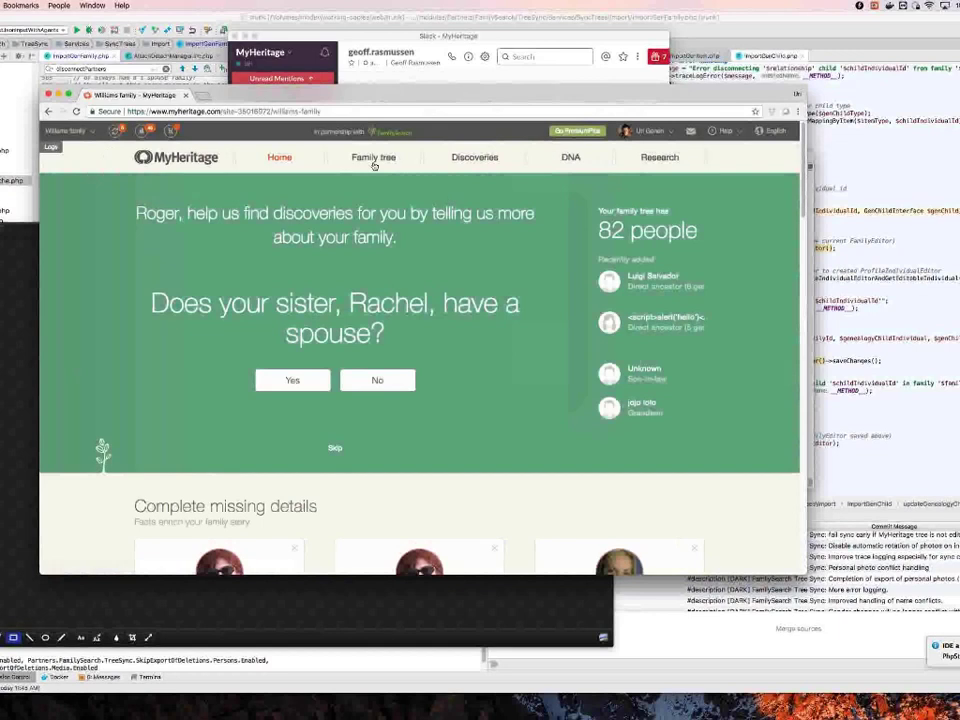
{"action": "mouse_move", "coordinate": [373, 165]}
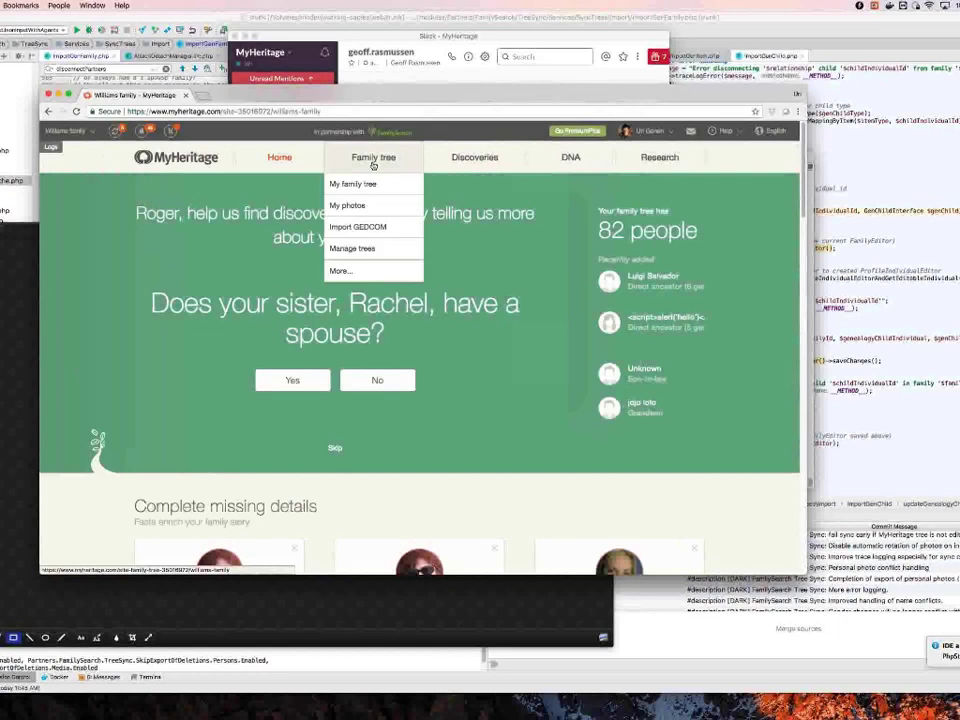
{"action": "left_click", "coordinate": [354, 249]}
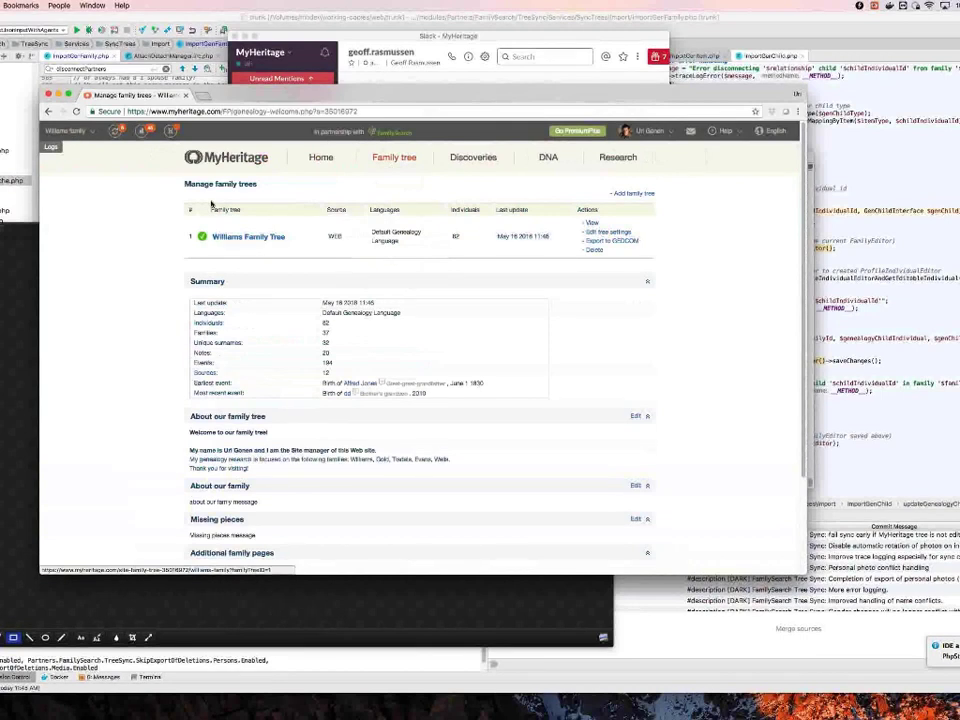
Step: Switch to the William, Duke of Cambridge family site and dismiss its notice about the plan's people limit
{"action": "mouse_move", "coordinate": [92, 136]}
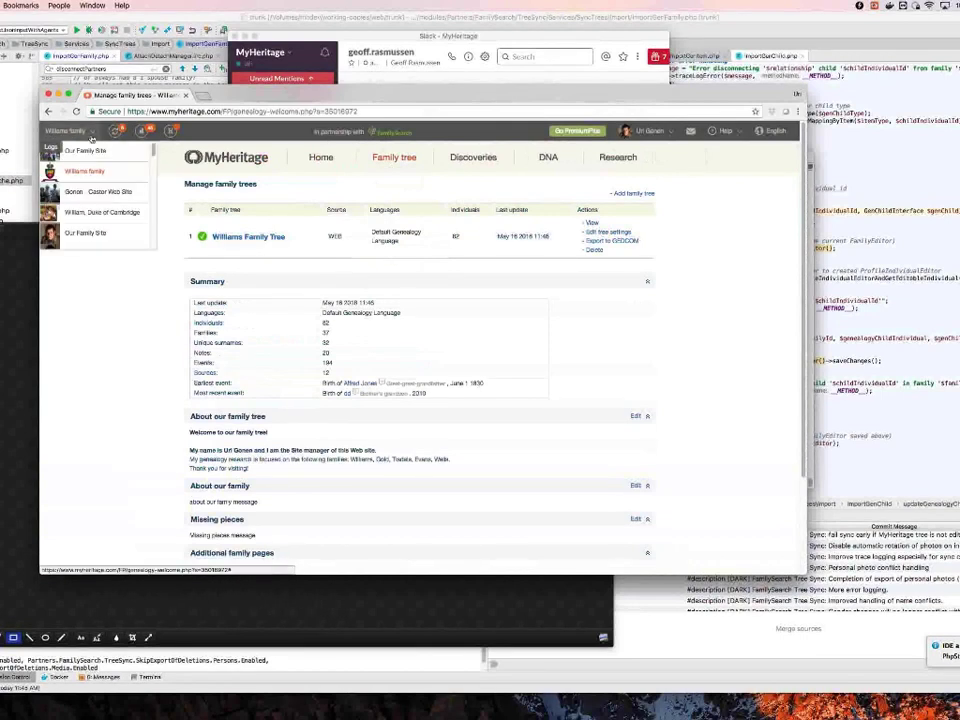
{"action": "scroll", "coordinate": [100, 223], "scroll_direction": "down", "scroll_amount": 4}
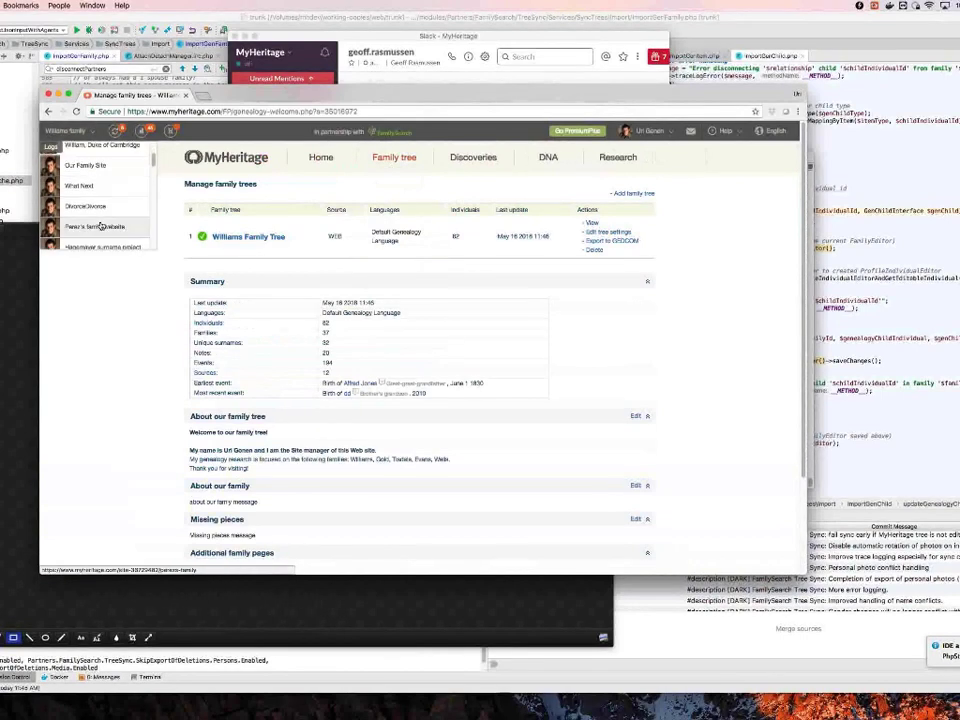
{"action": "scroll", "coordinate": [98, 215], "scroll_direction": "up", "scroll_amount": 2}
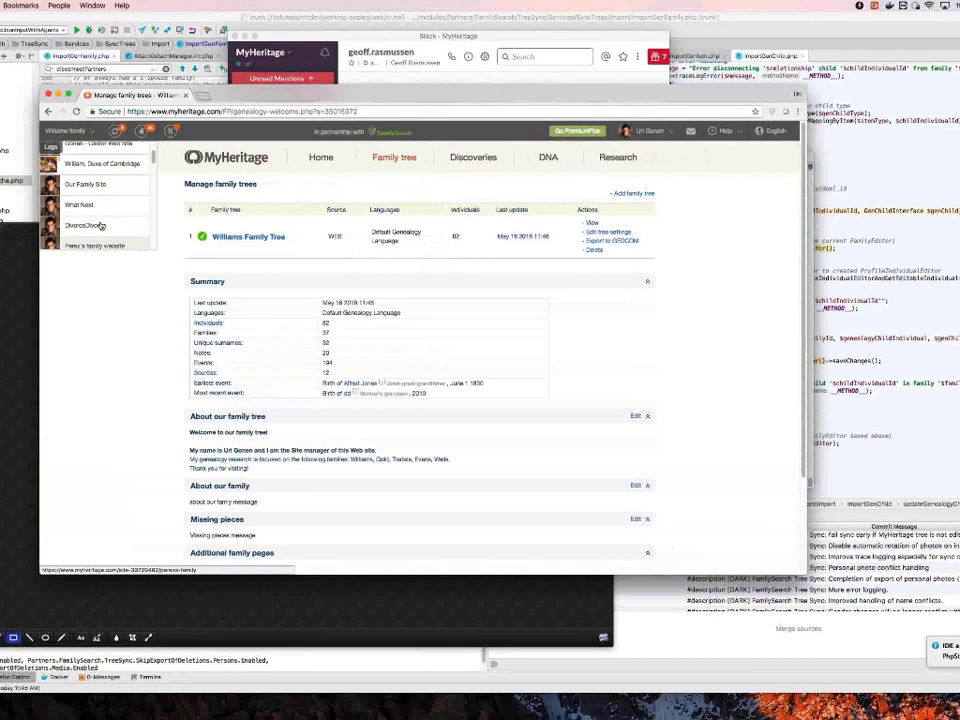
{"action": "left_click", "coordinate": [94, 166]}
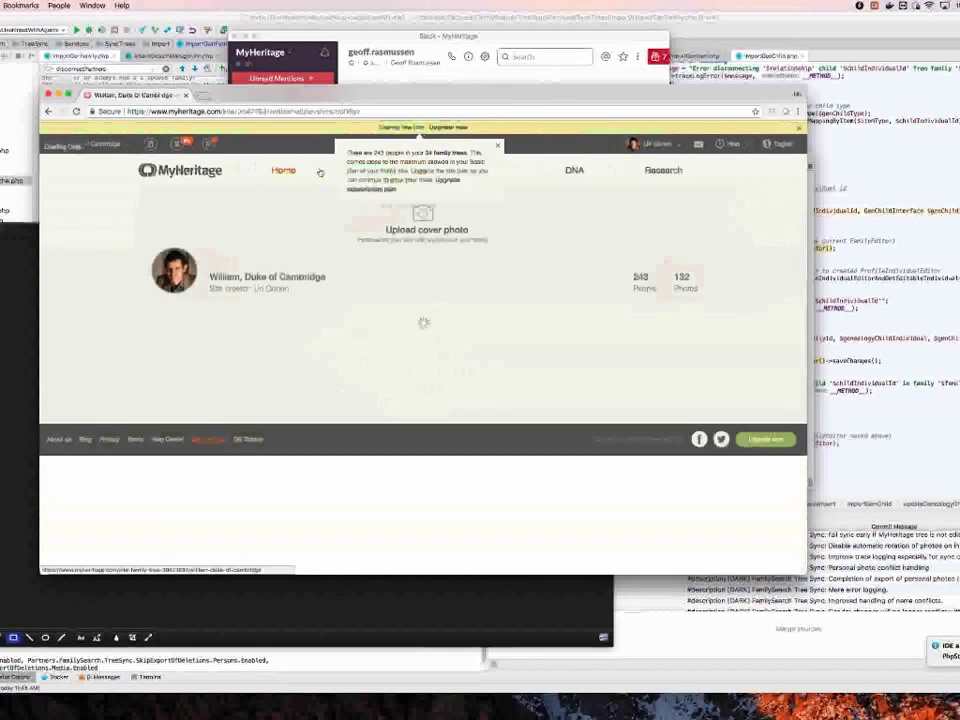
{"action": "left_click", "coordinate": [498, 149]}
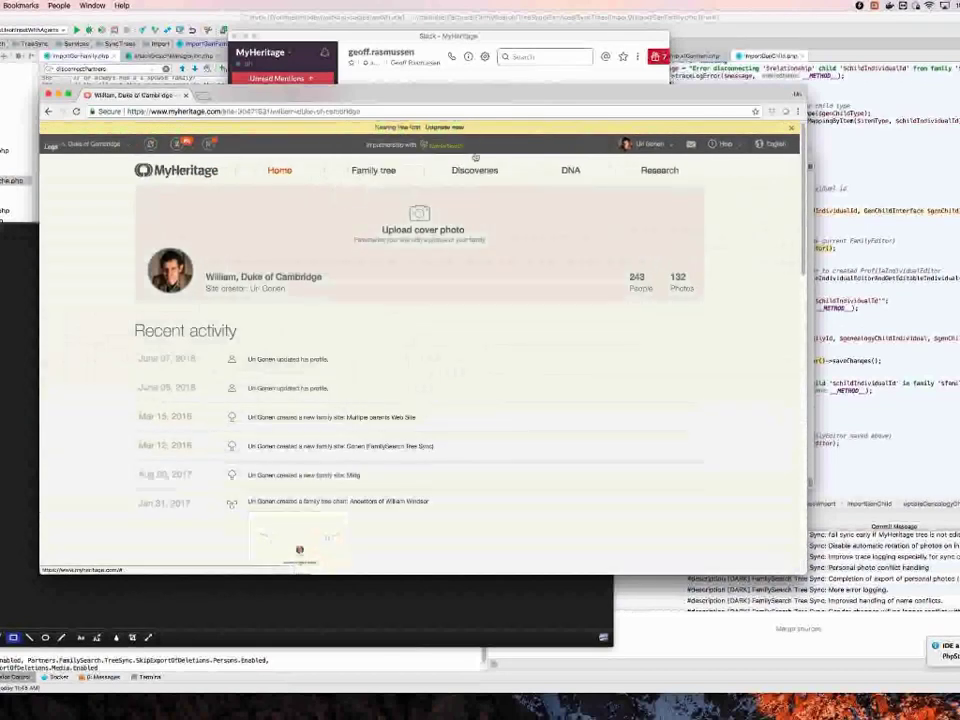
Step: Open the page for managing family trees on the William, Duke of Cambridge site and view its list of trees
{"action": "mouse_move", "coordinate": [373, 170]}
{"action": "left_click", "coordinate": [366, 261]}
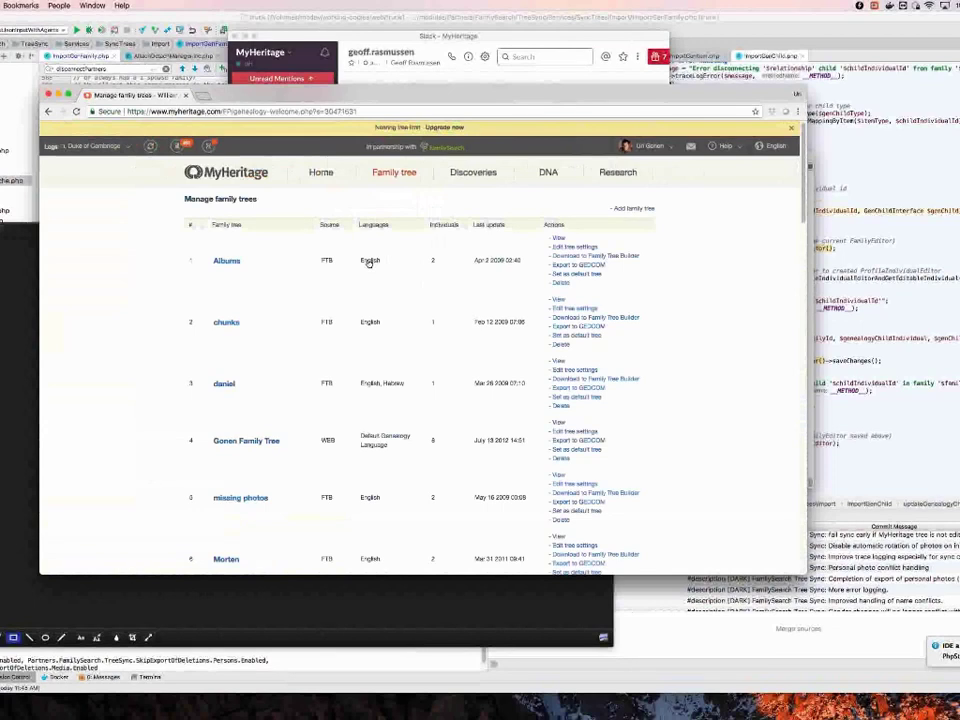
{"action": "scroll", "coordinate": [370, 262], "scroll_direction": "down", "scroll_amount": 1}
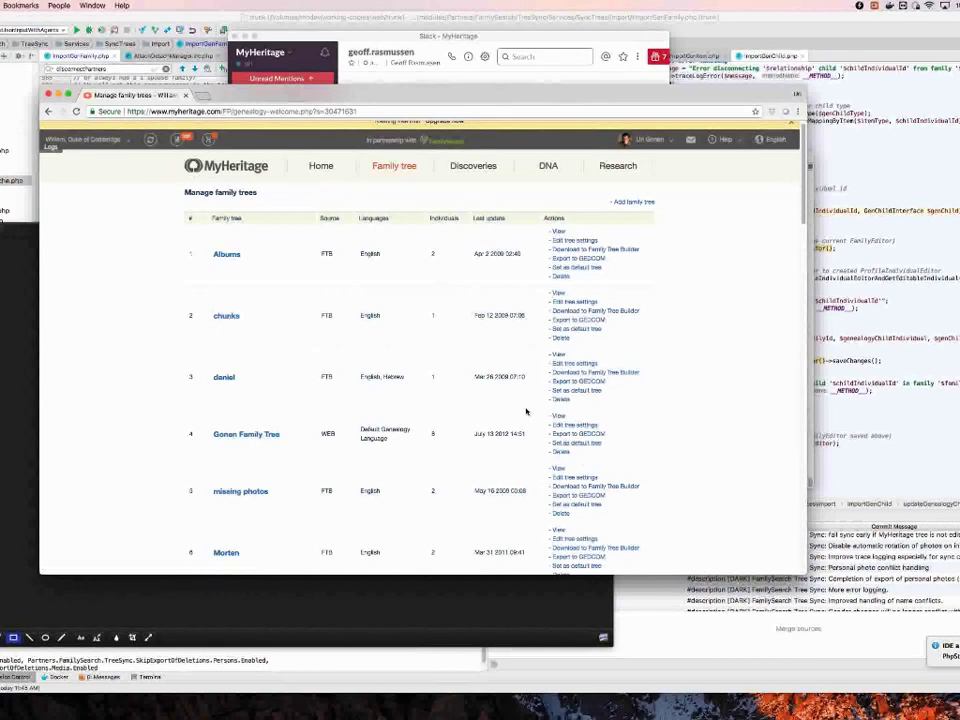
Step: Open the photo collection of the William, Duke of Cambridge site
{"action": "mouse_move", "coordinate": [395, 168]}
{"action": "mouse_move", "coordinate": [326, 177]}
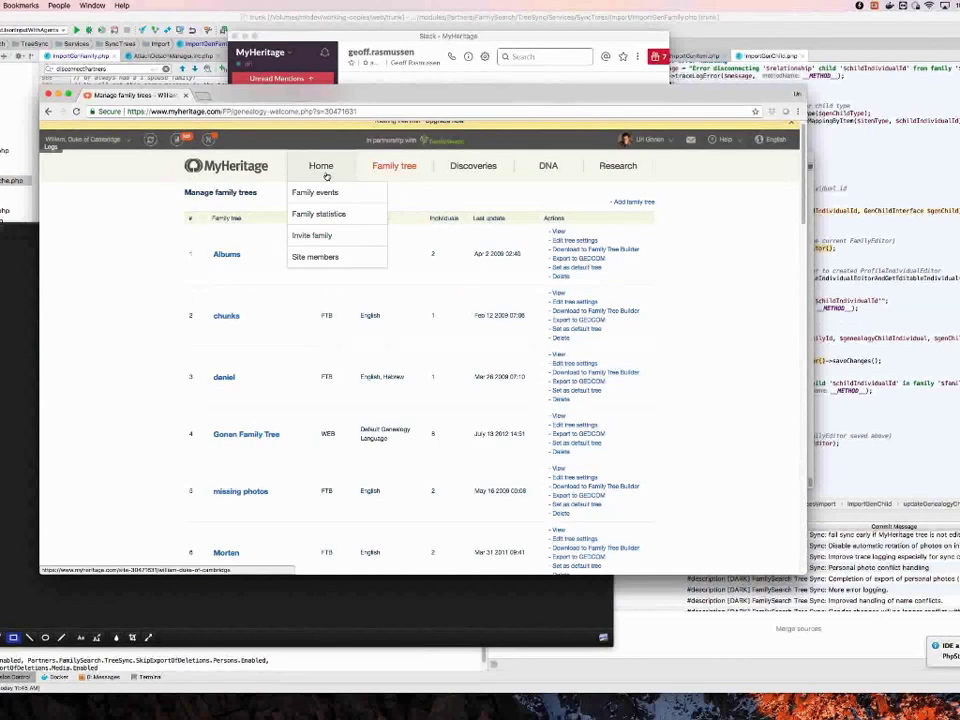
{"action": "mouse_move", "coordinate": [401, 168]}
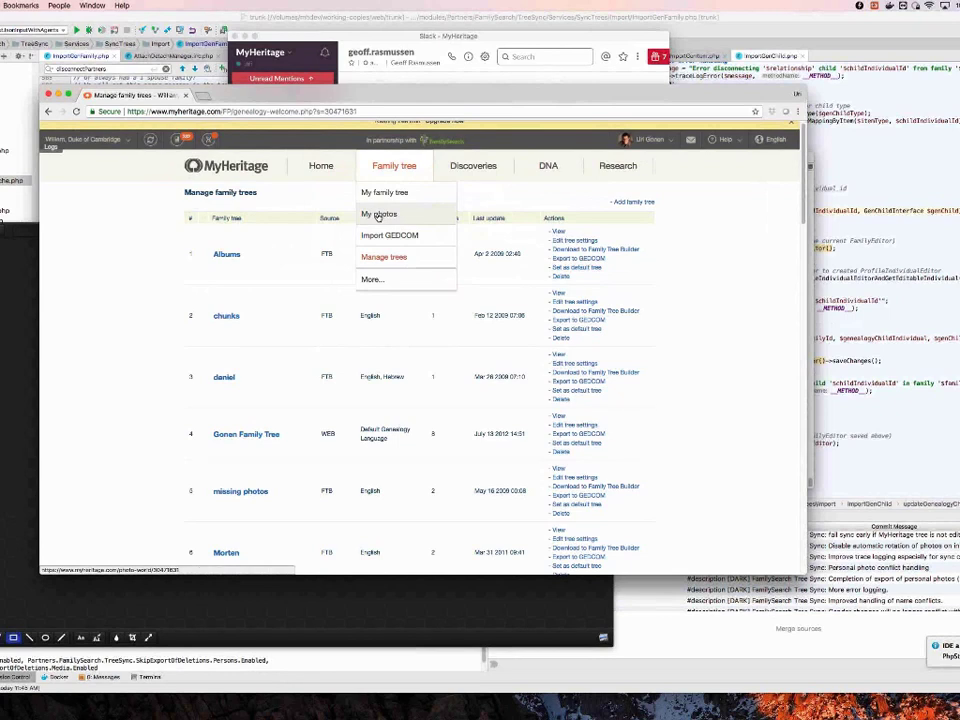
{"action": "left_click", "coordinate": [378, 216]}
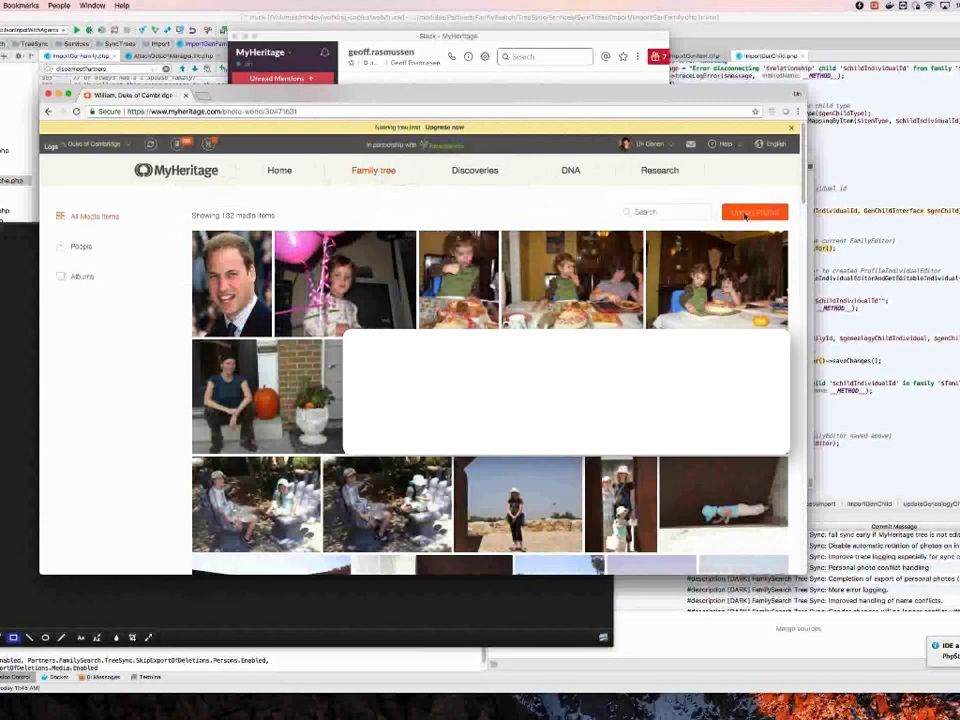
Step: View the photo upload screen, close it without selecting files, and look through the site's media items
{"action": "left_click", "coordinate": [748, 214]}
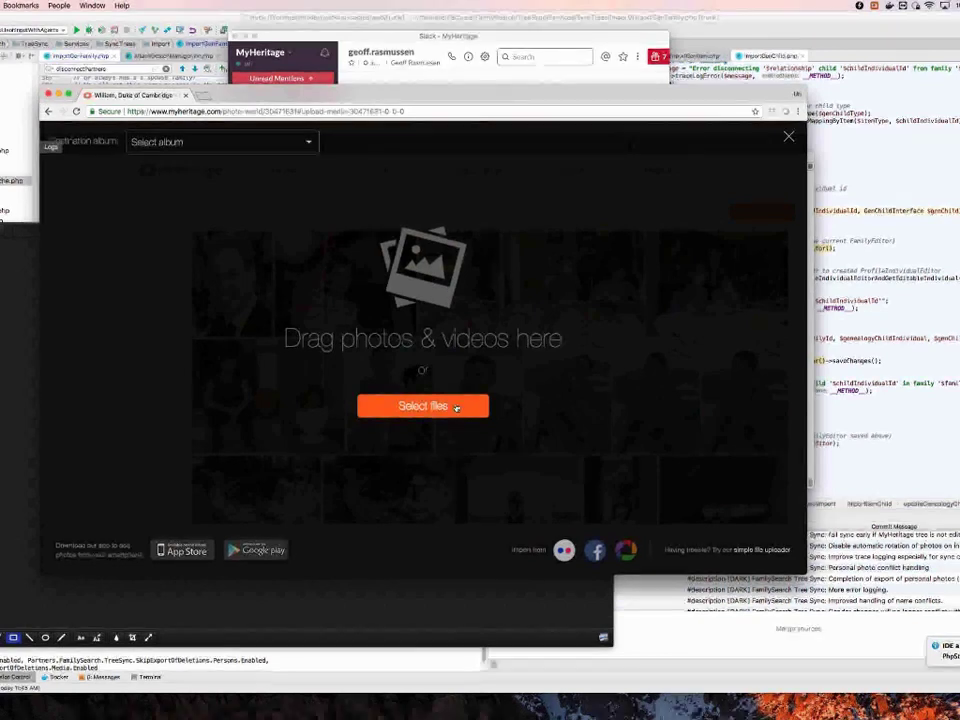
{"action": "left_click", "coordinate": [788, 137]}
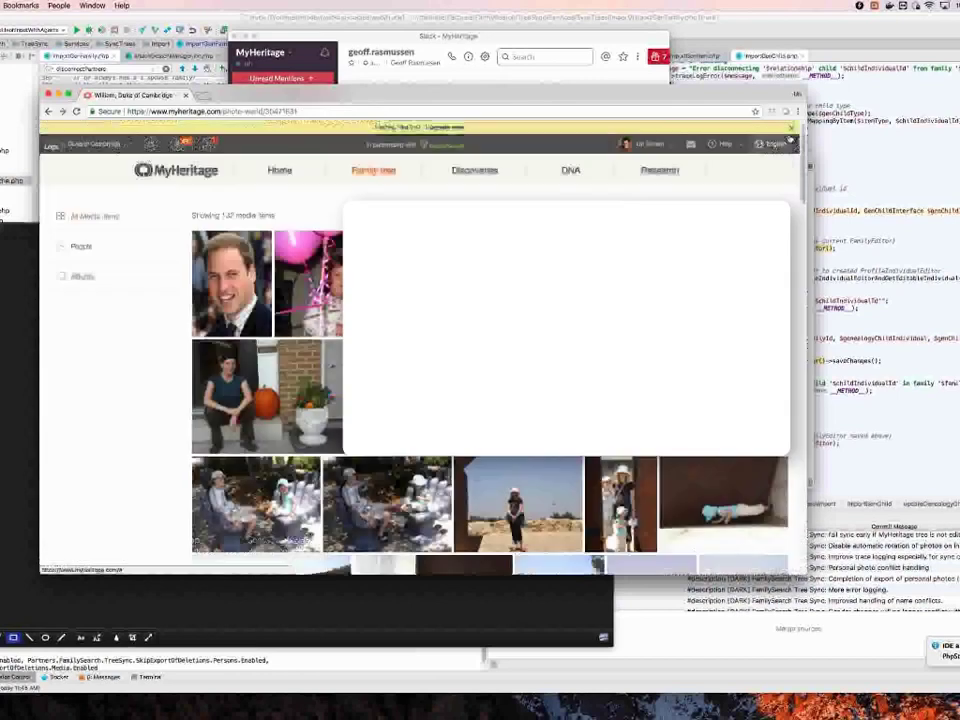
{"action": "scroll", "coordinate": [420, 380], "scroll_direction": "down", "scroll_amount": 5}
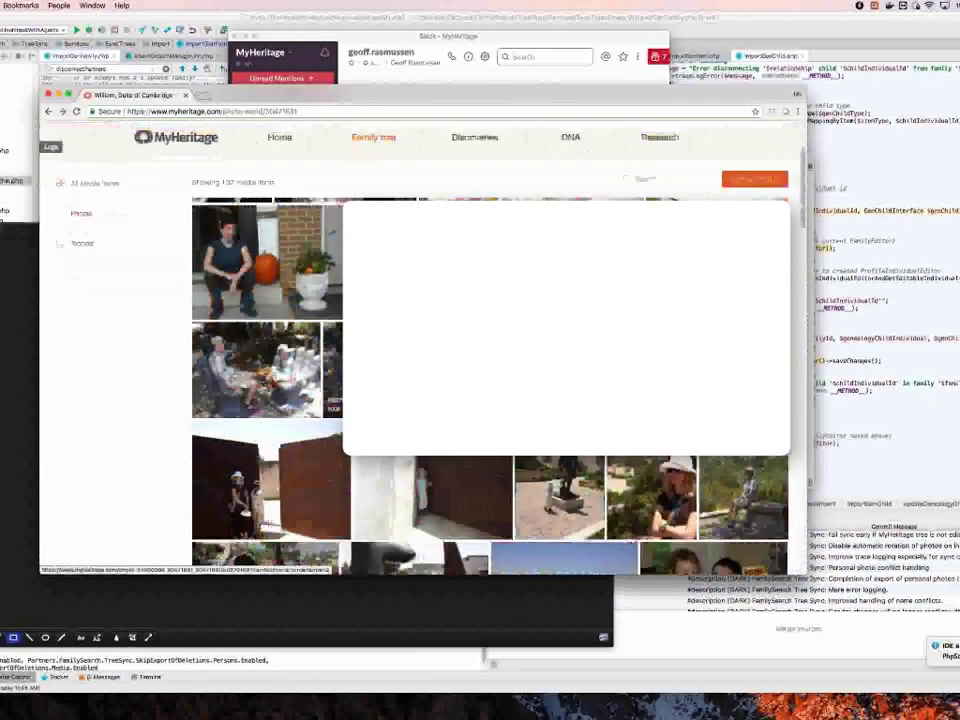
{"action": "scroll", "coordinate": [420, 380], "scroll_direction": "up", "scroll_amount": 5}
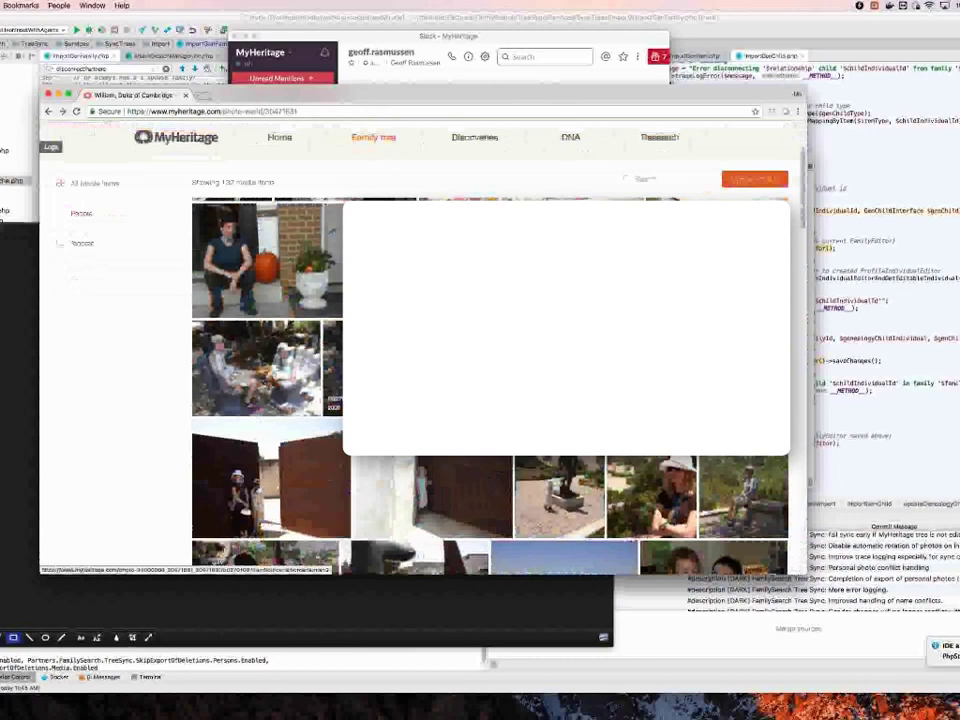